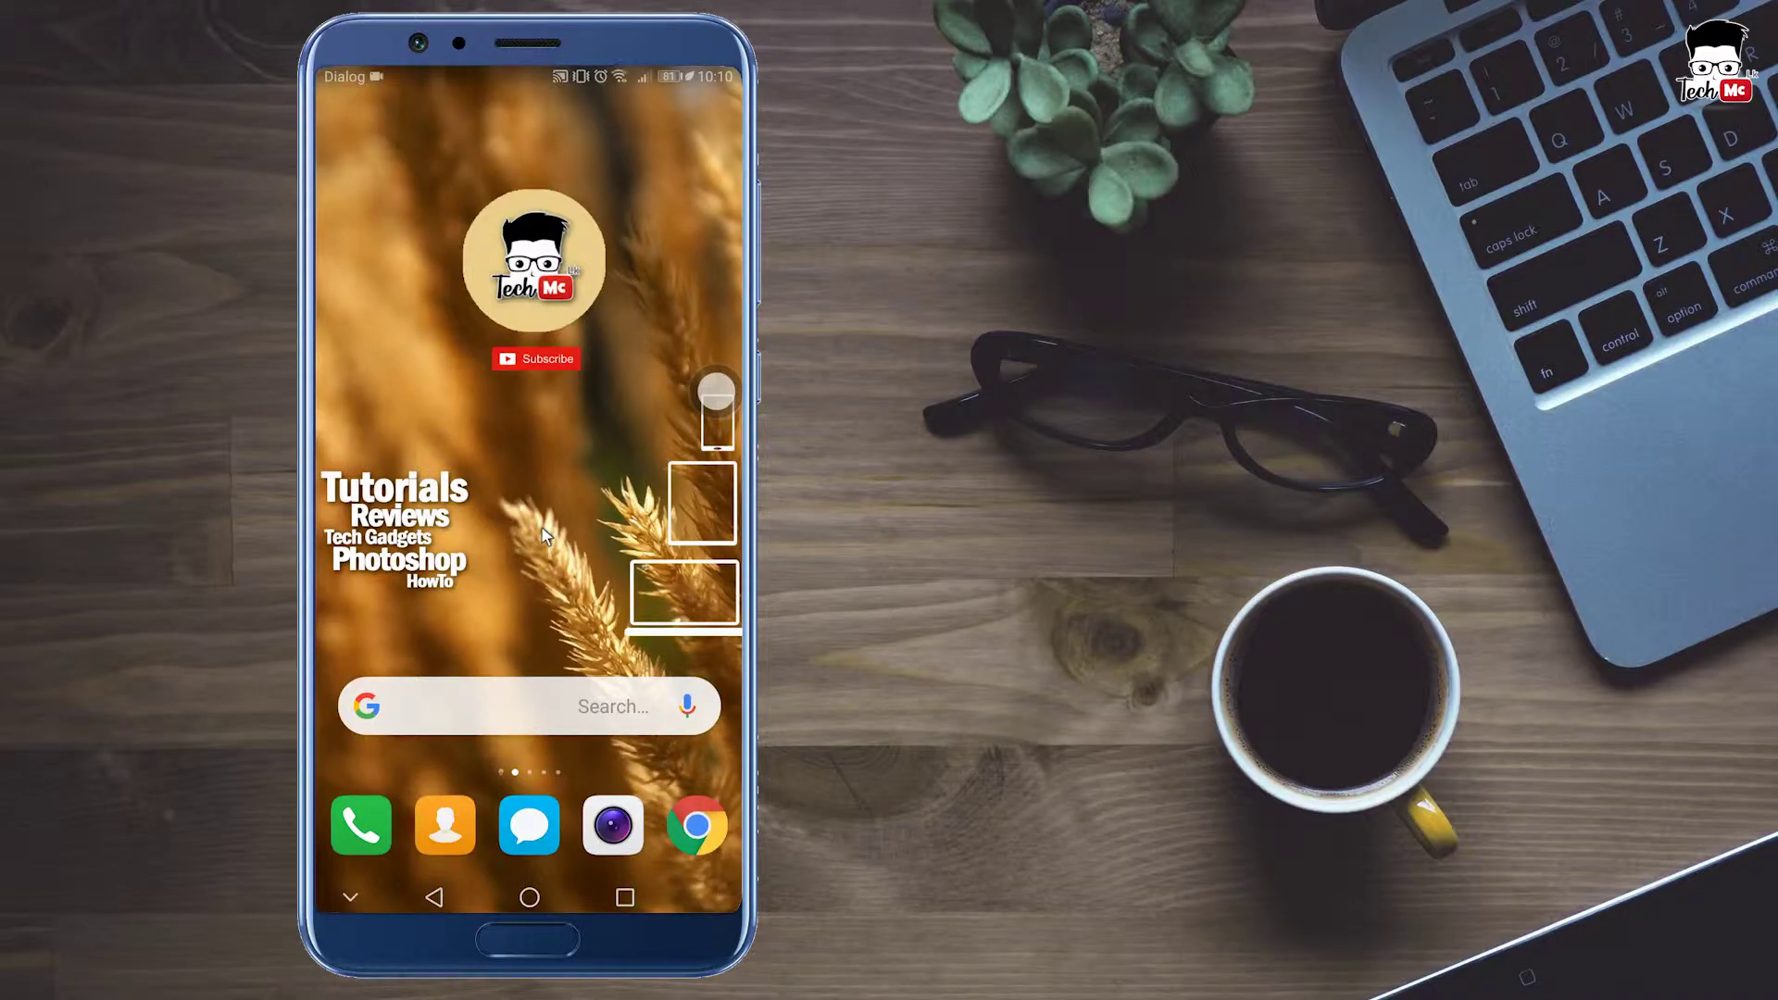
# Launch YouTube from the Google apps folder and start signing in from its Account page
pyautogui.moveTo(636, 554); pyautogui.dragTo(398, 606)
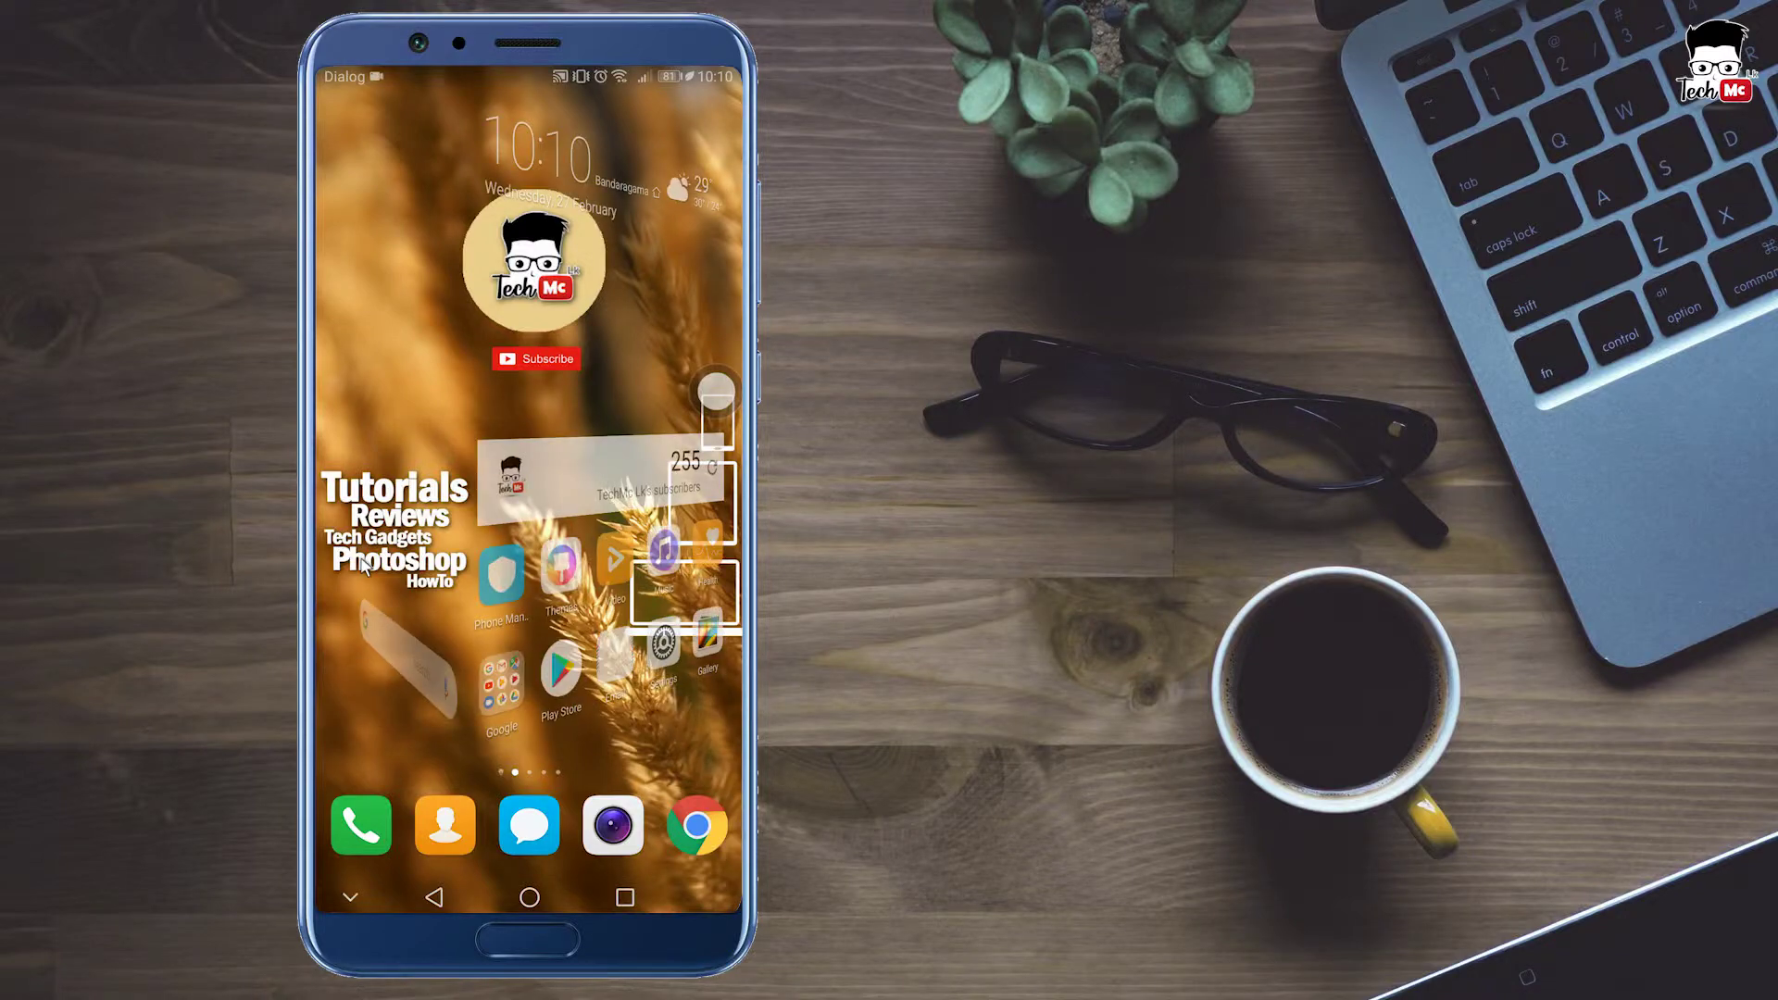
pyautogui.click(379, 683)
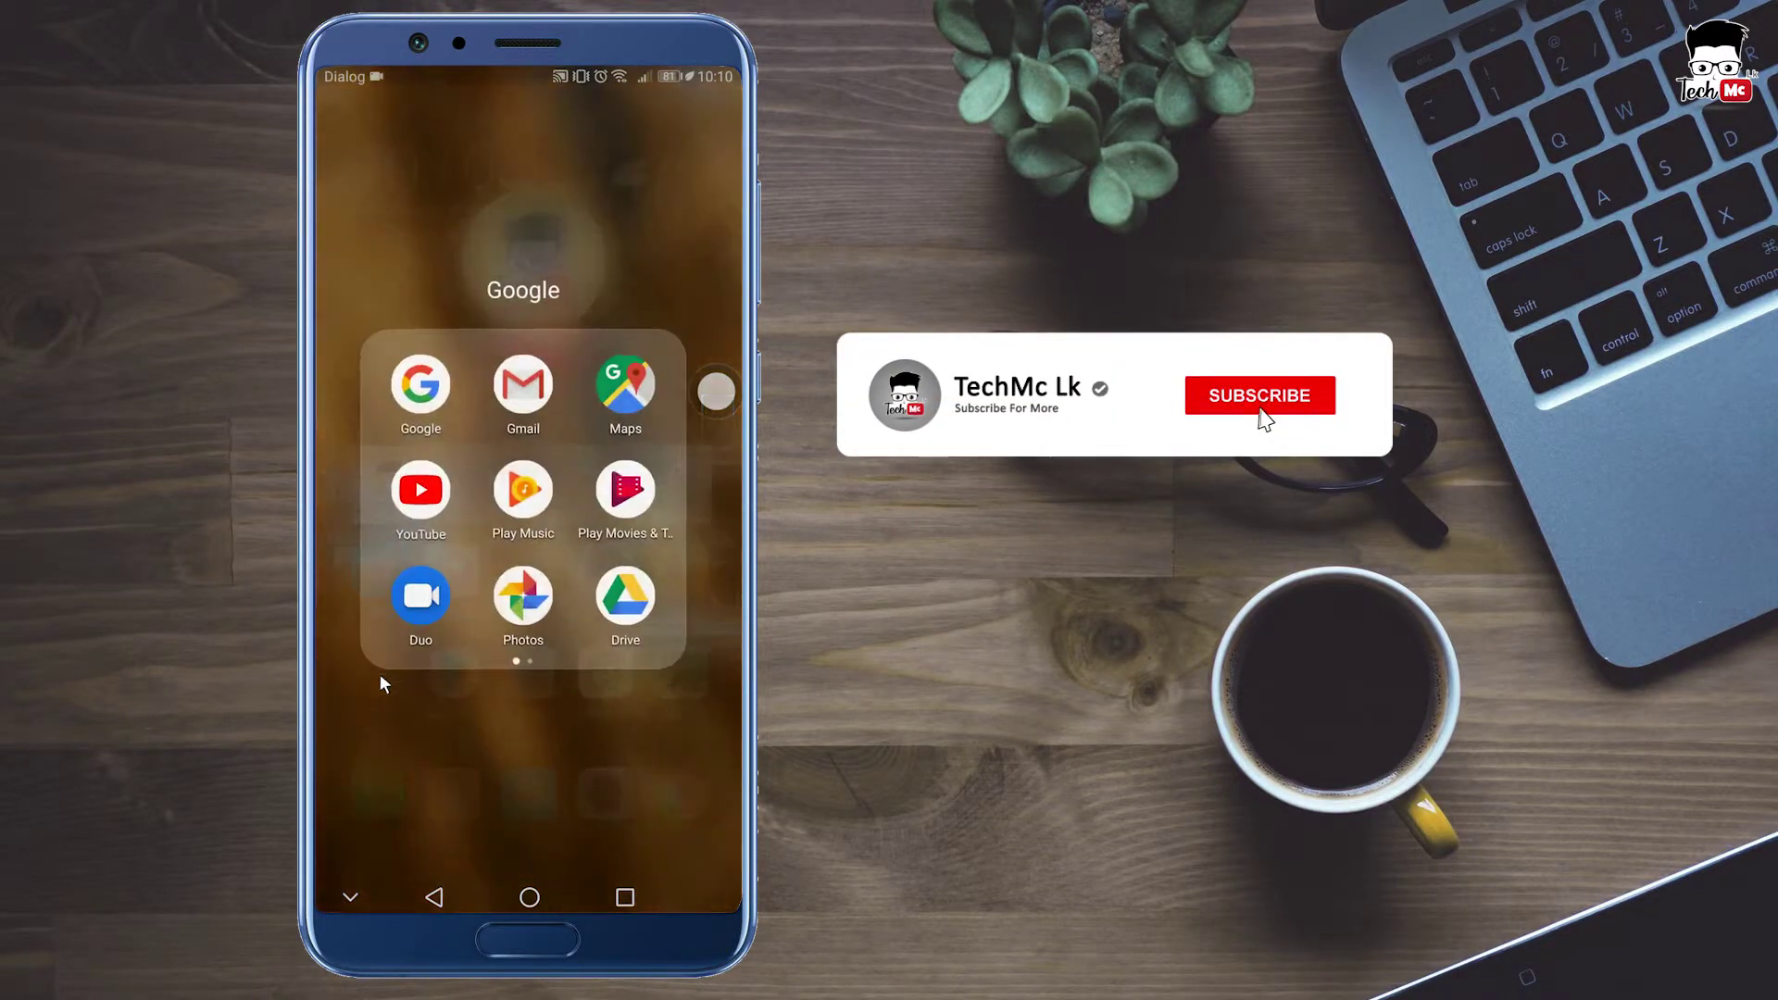
pyautogui.click(424, 502)
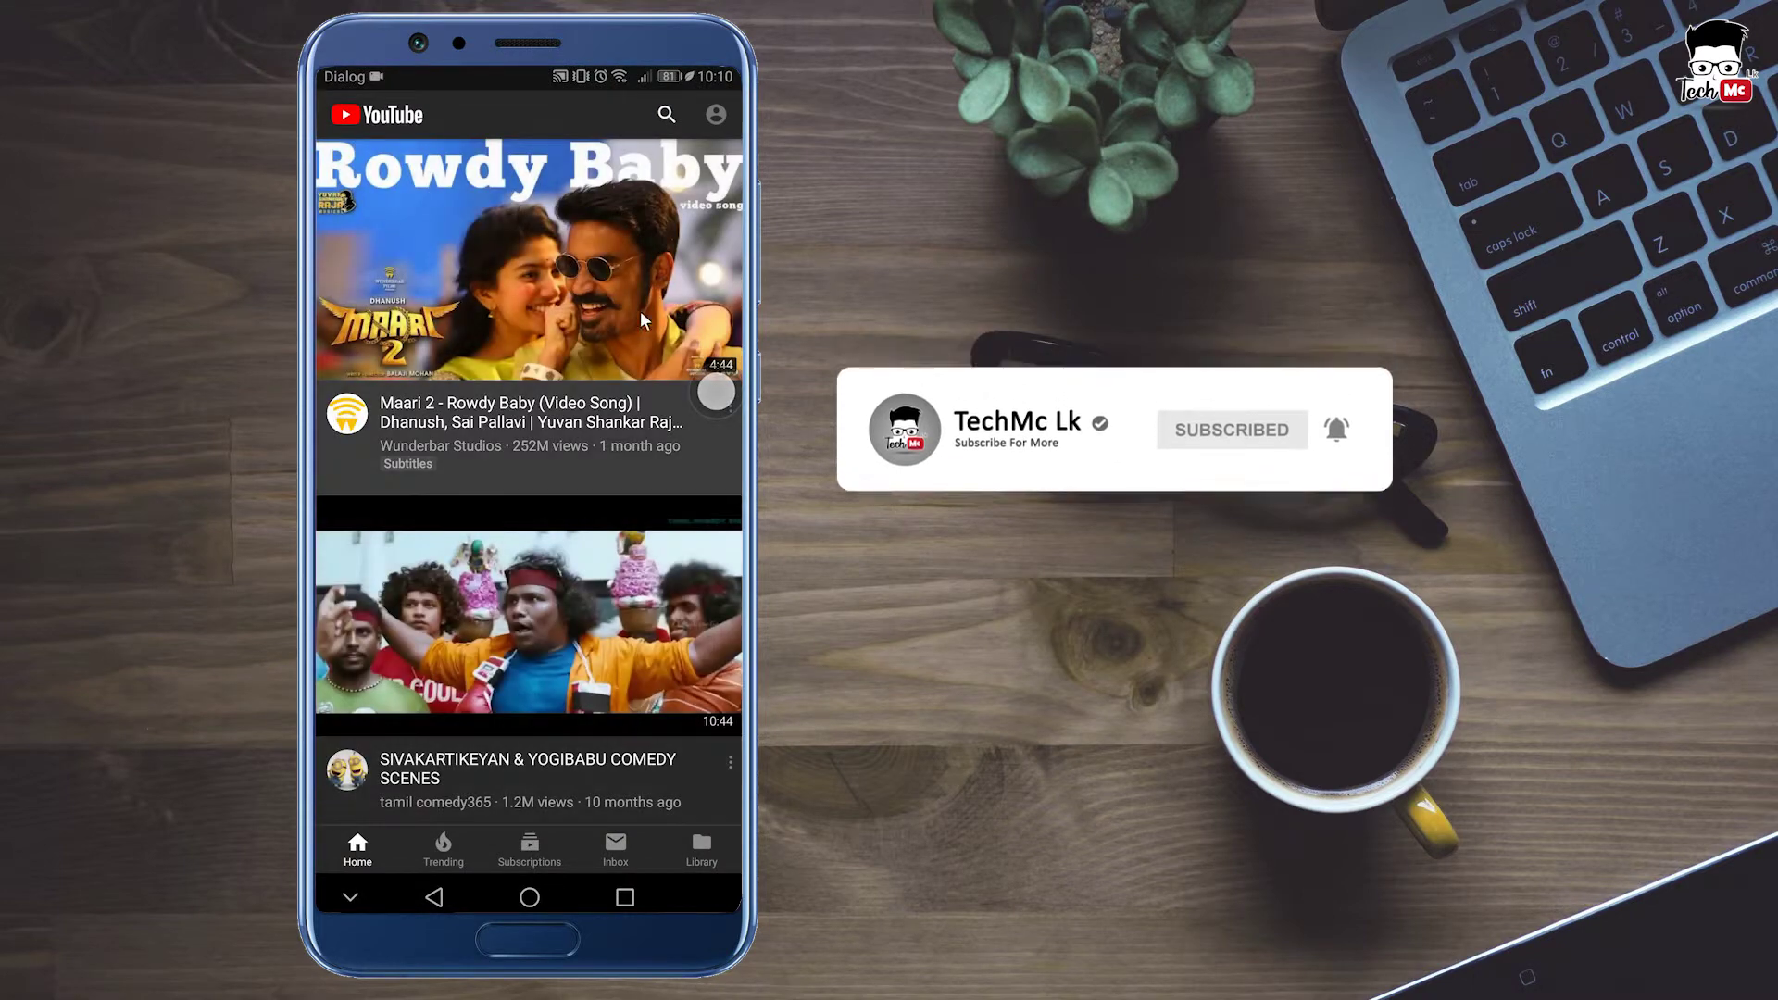
pyautogui.click(714, 129)
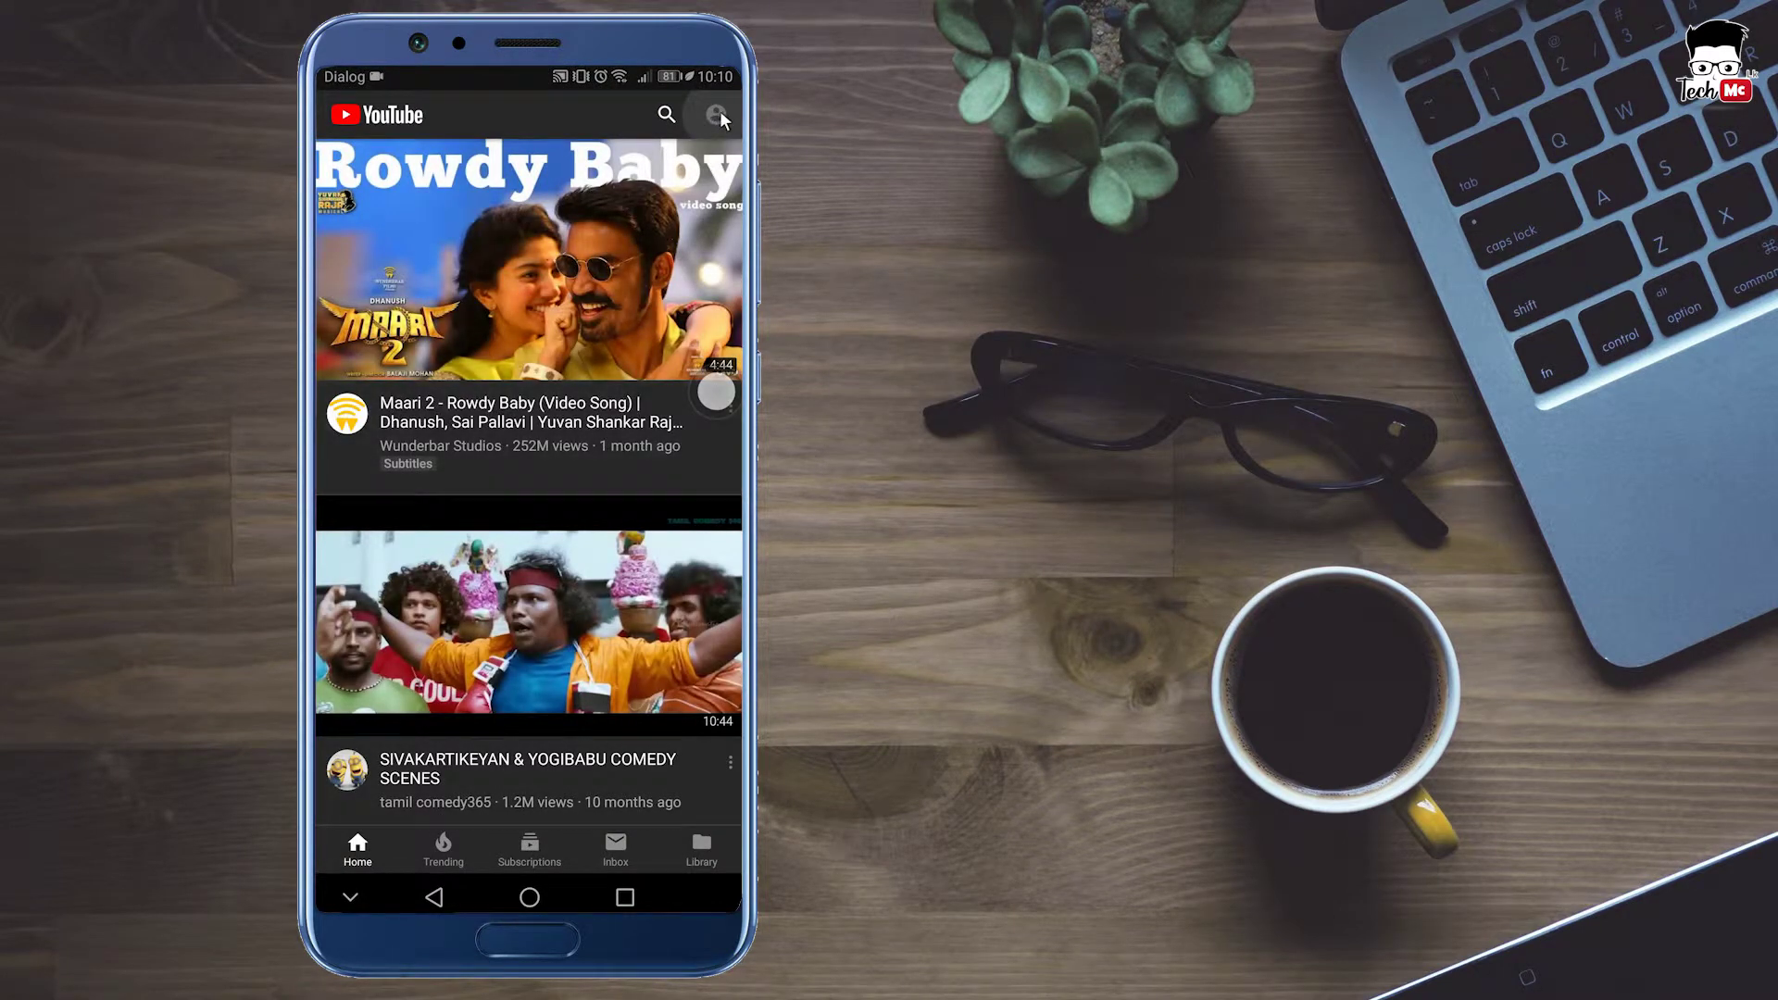
pyautogui.click(716, 116)
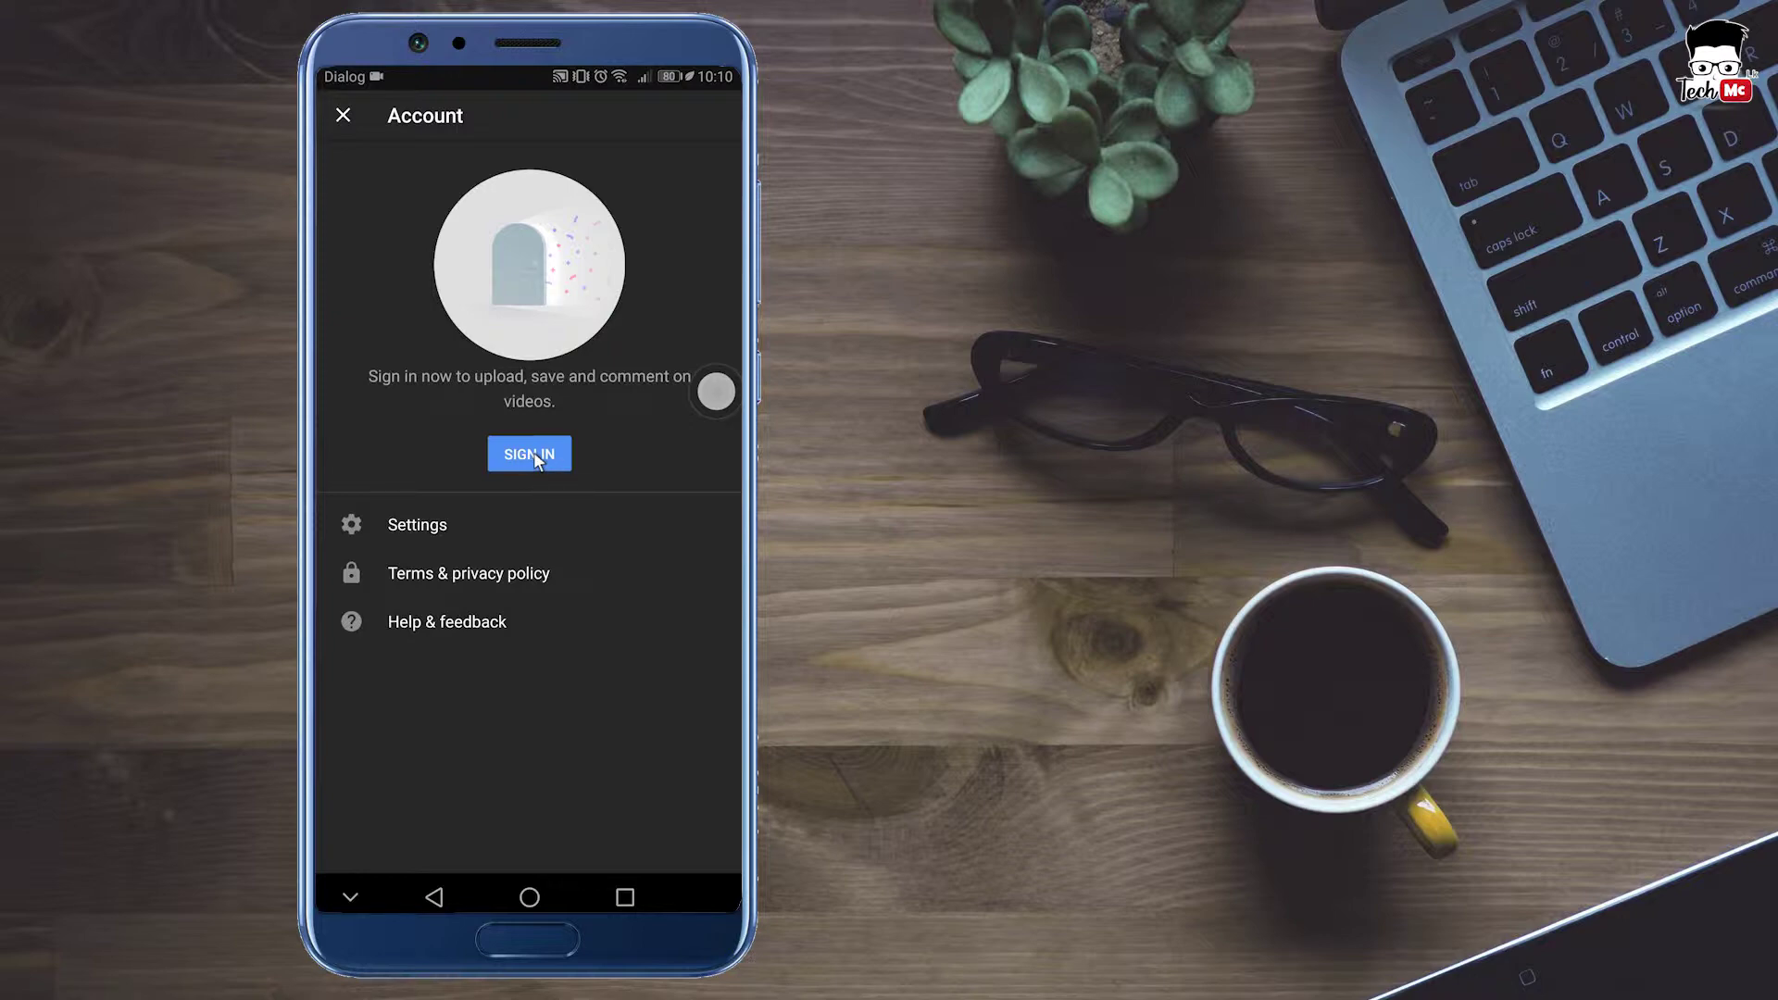
pyautogui.click(532, 454)
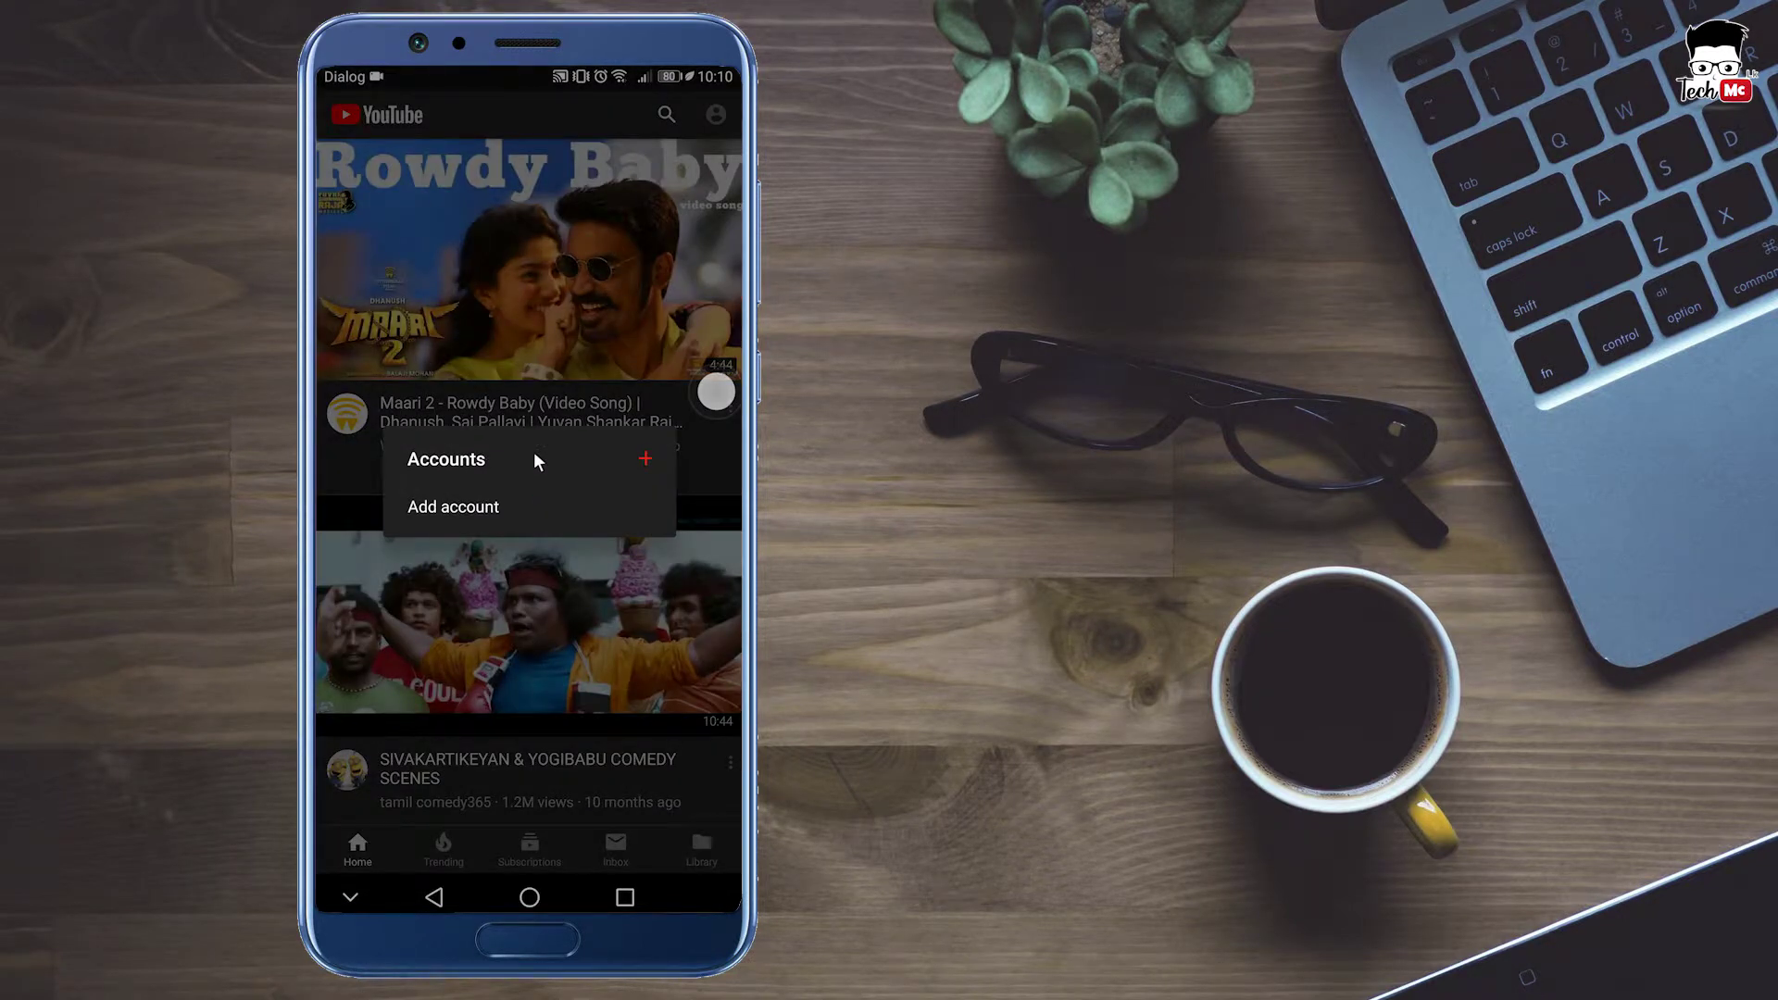
# Choose Add account in the Accounts dialog to bring up Google sign-in
pyautogui.click(497, 508)
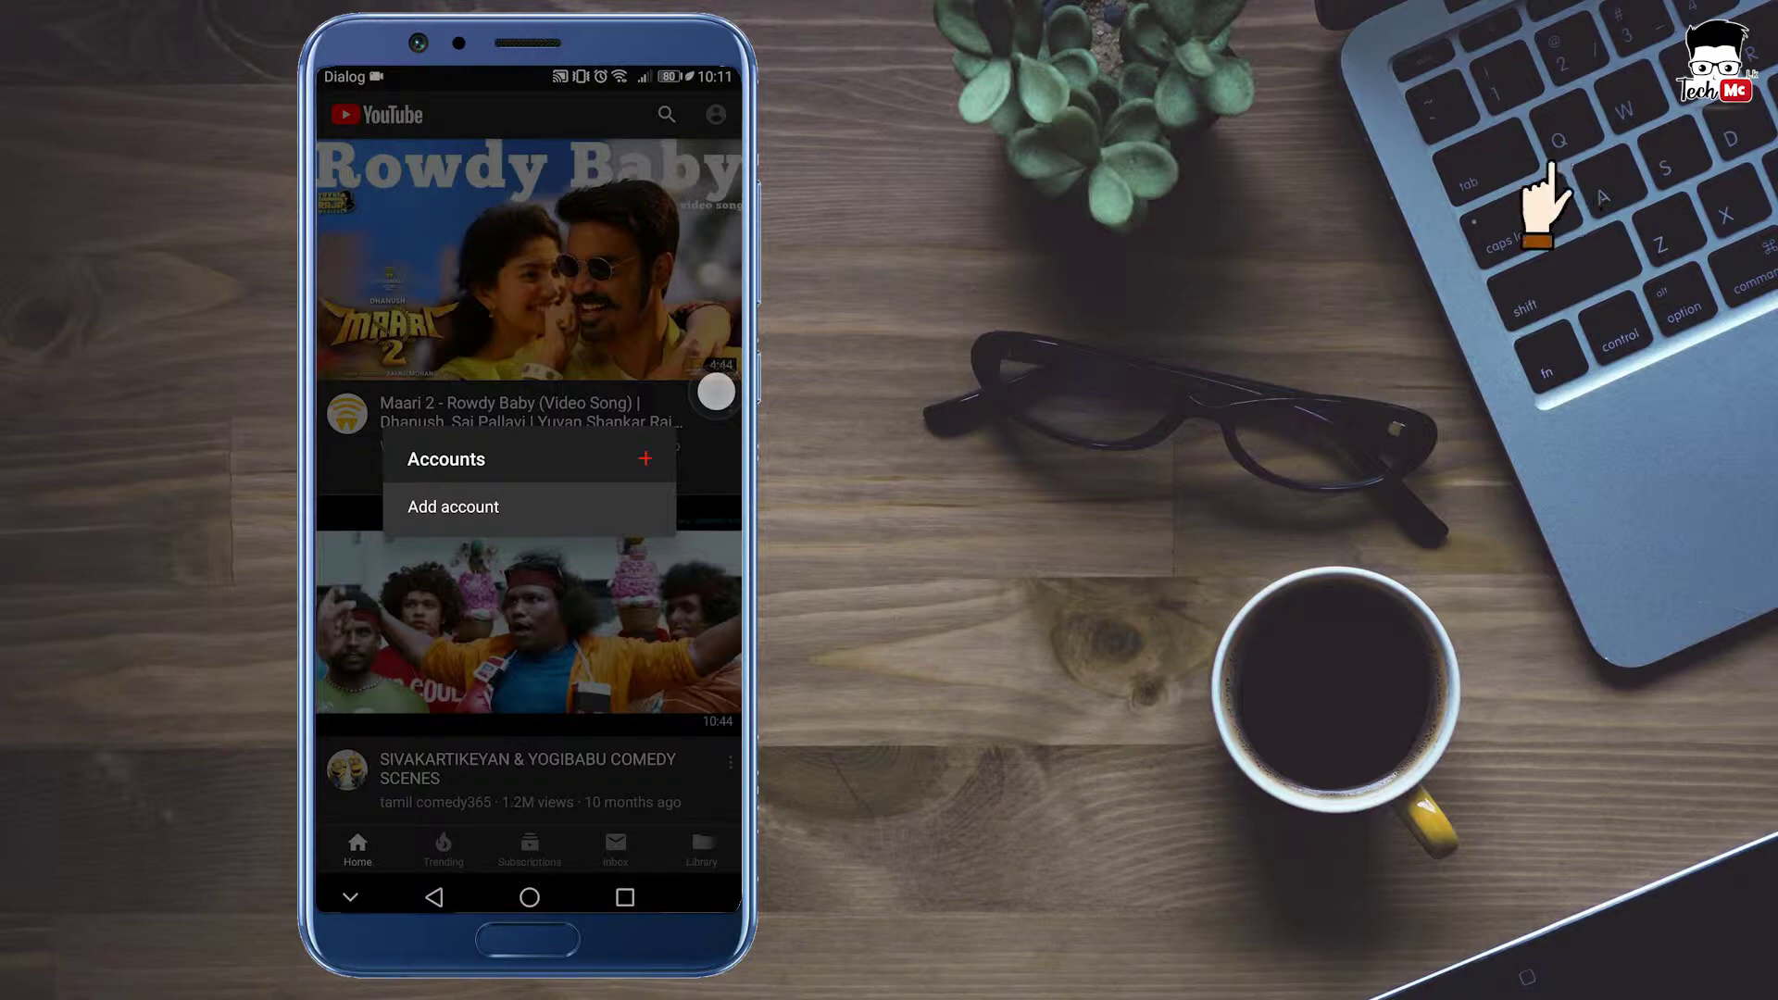
pyautogui.click(466, 508)
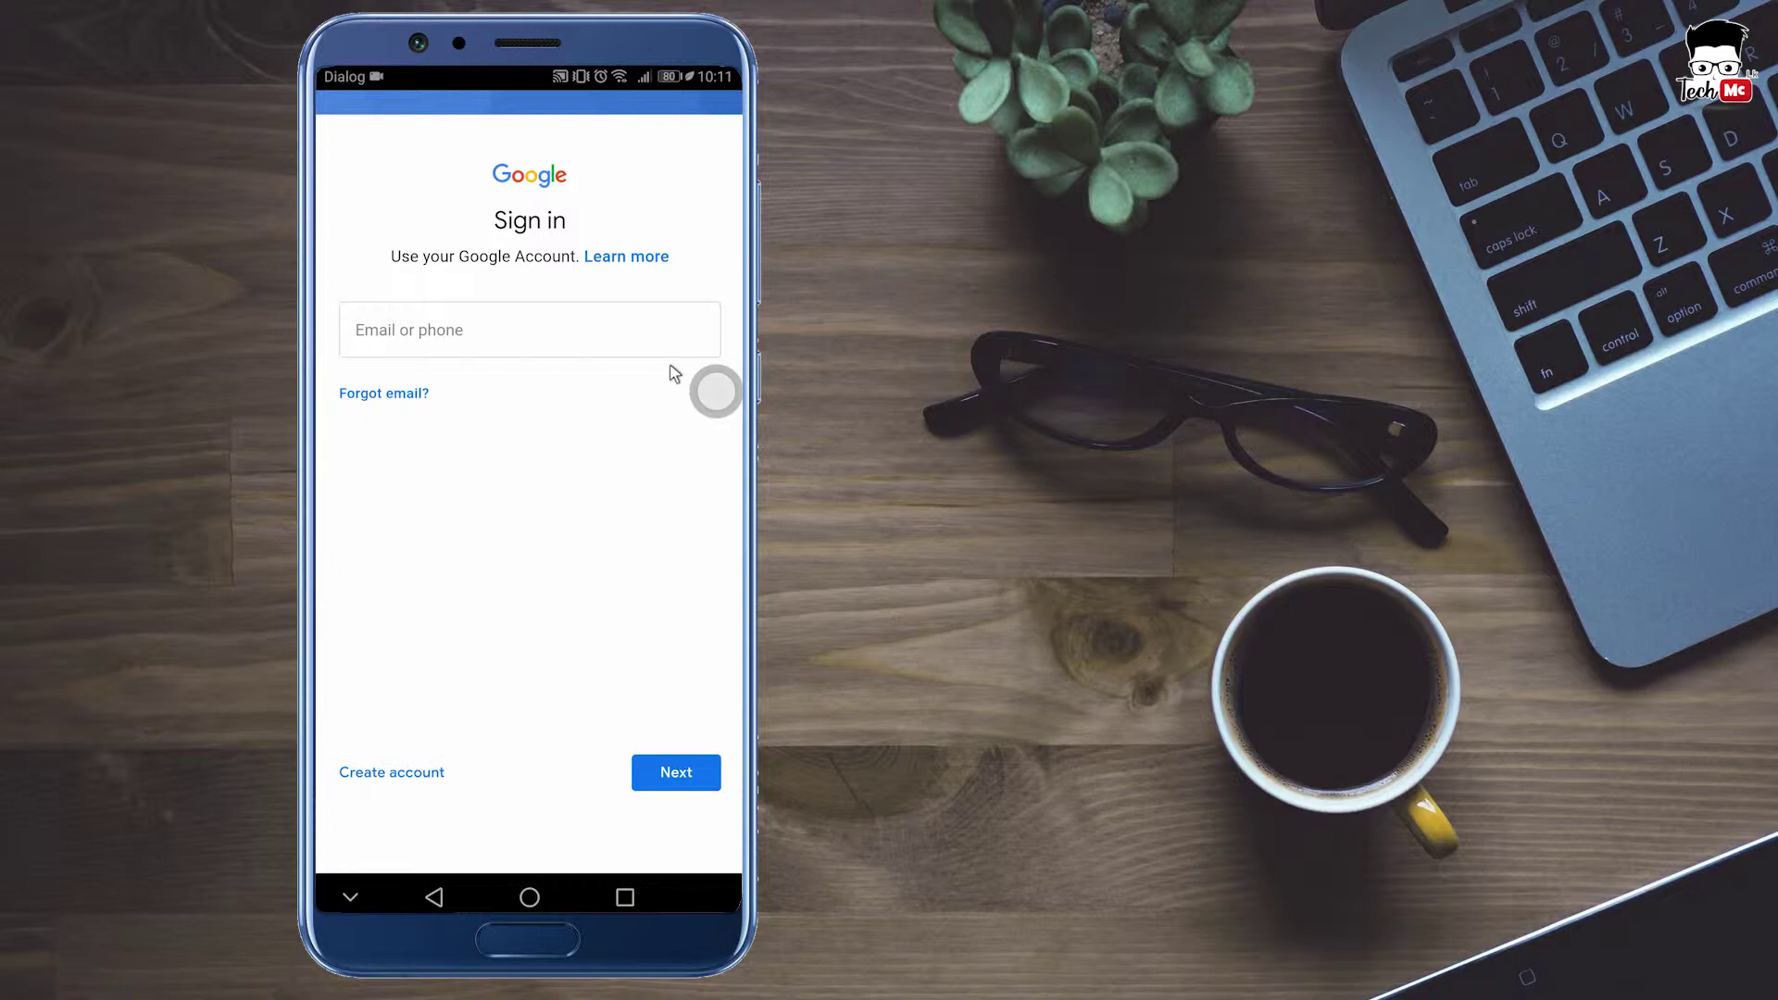
# Enter the account's e-mail address and then its password to sign in
pyautogui.click(434, 333)
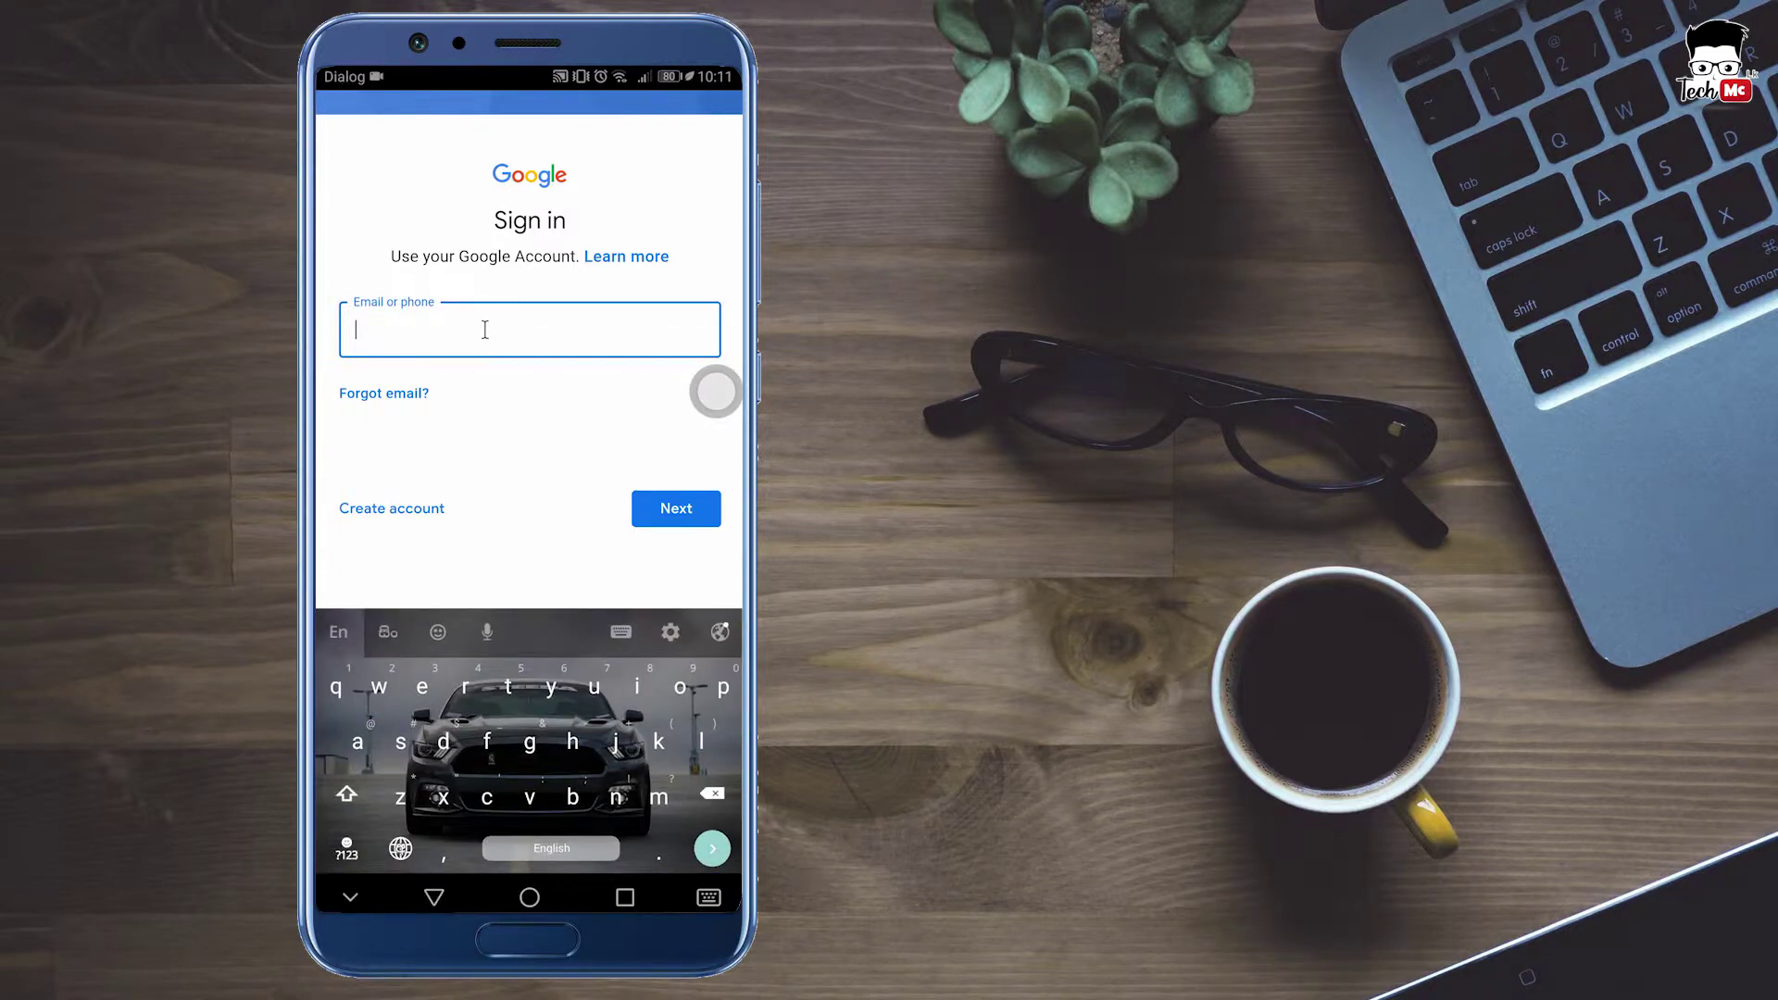
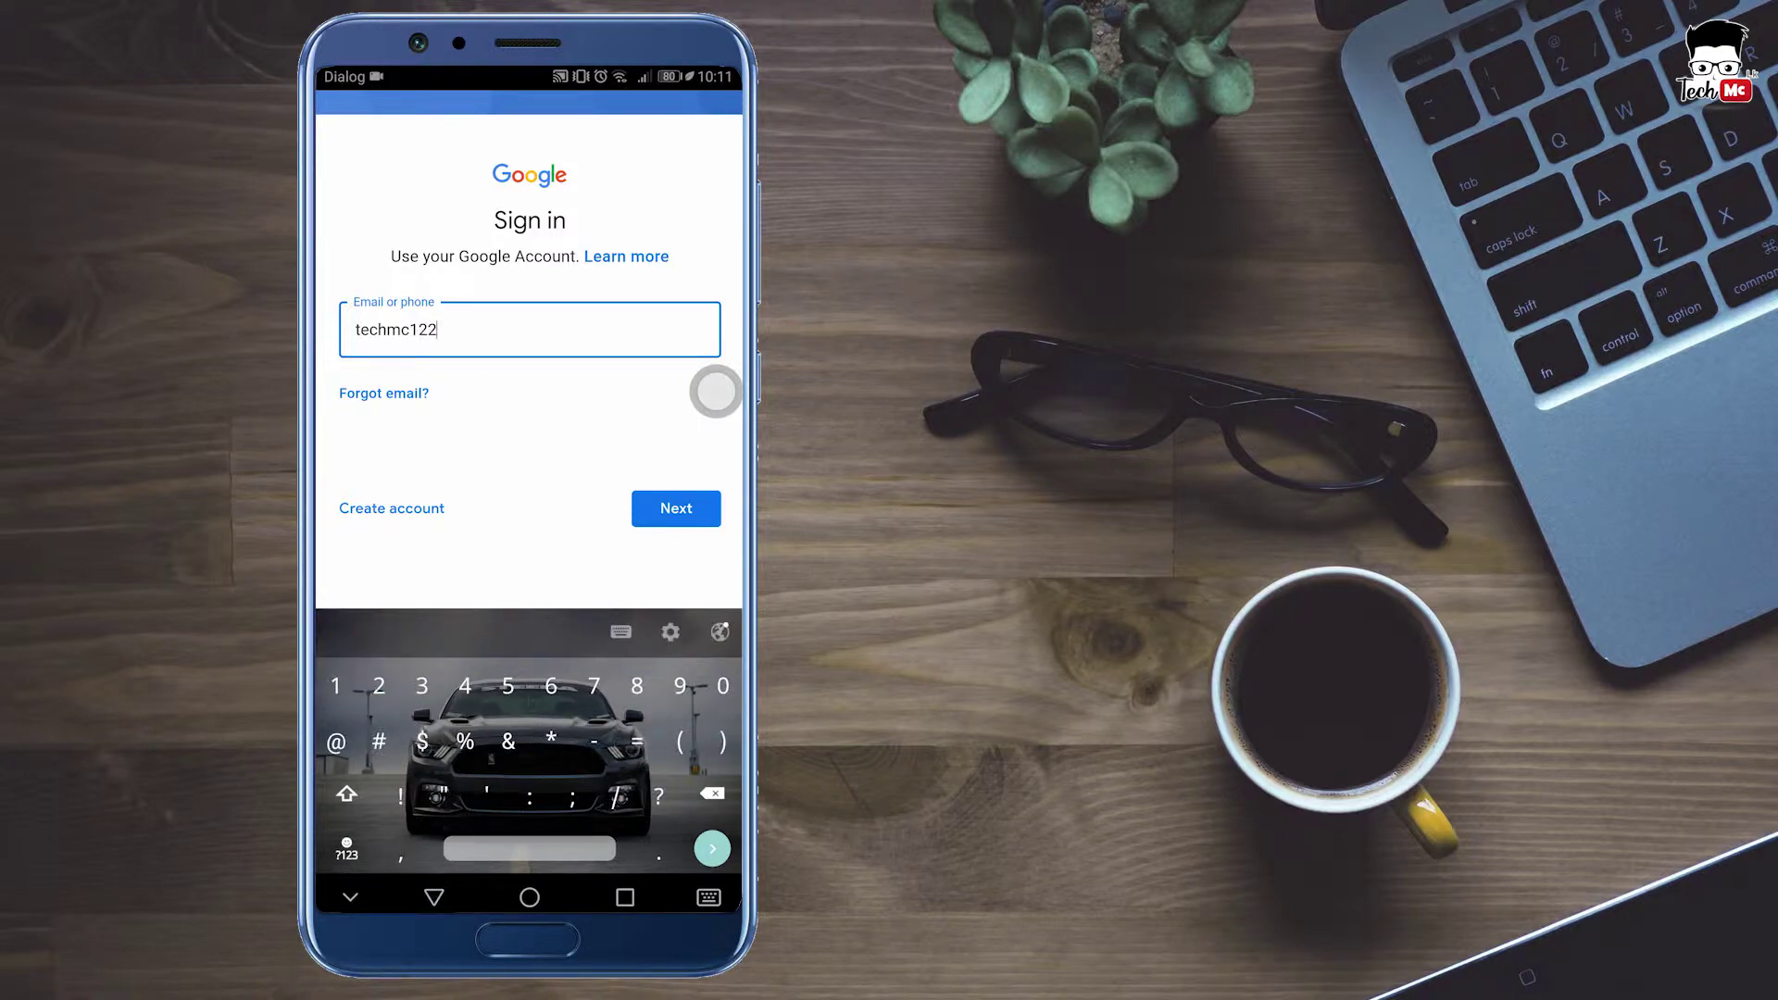
pyautogui.press('Return')
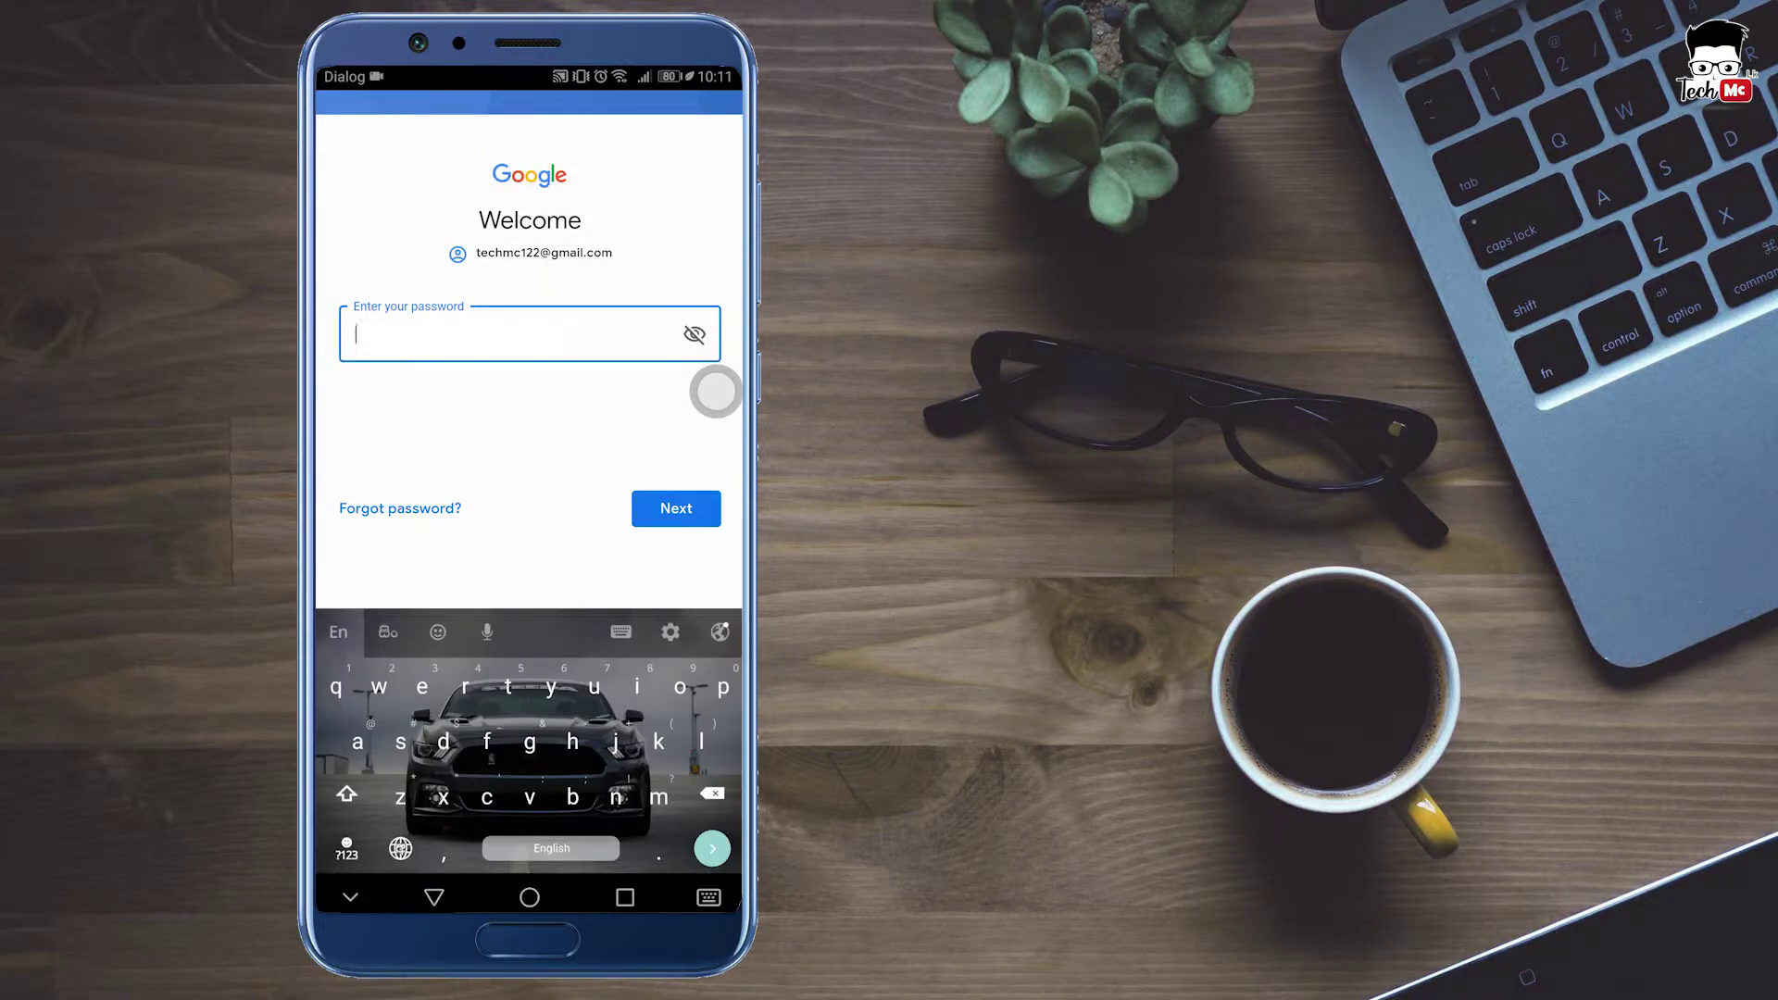
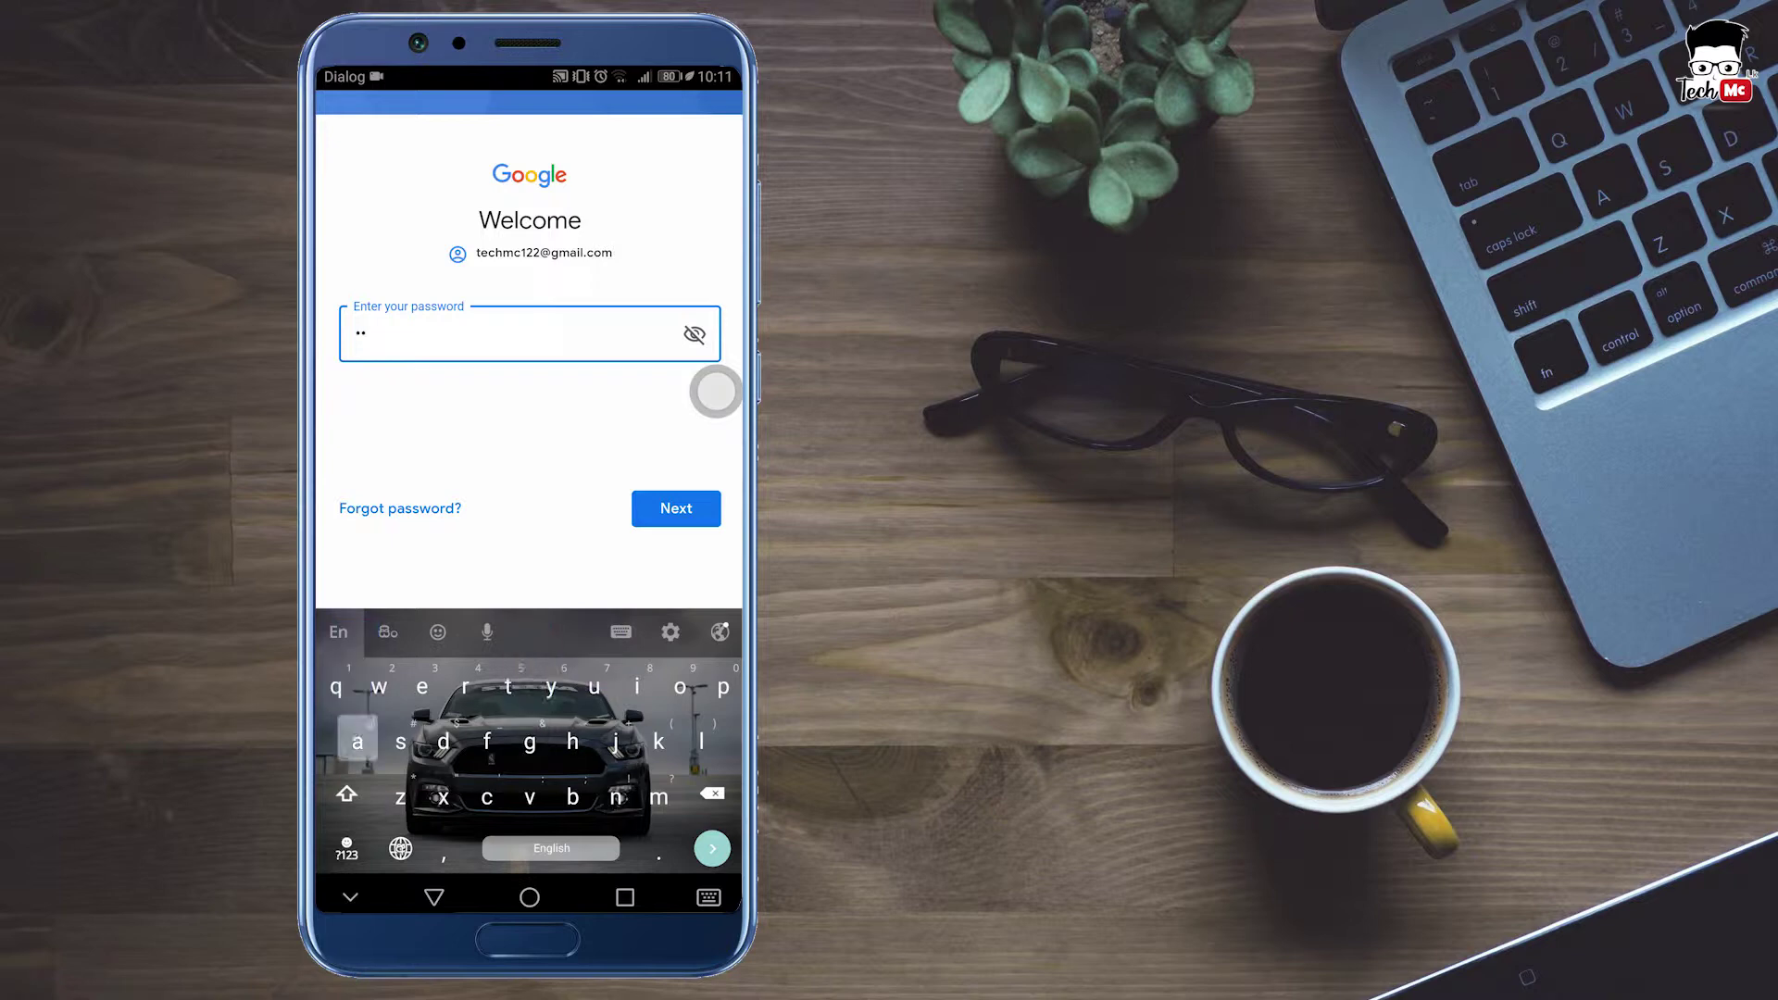
pyautogui.press('Return')
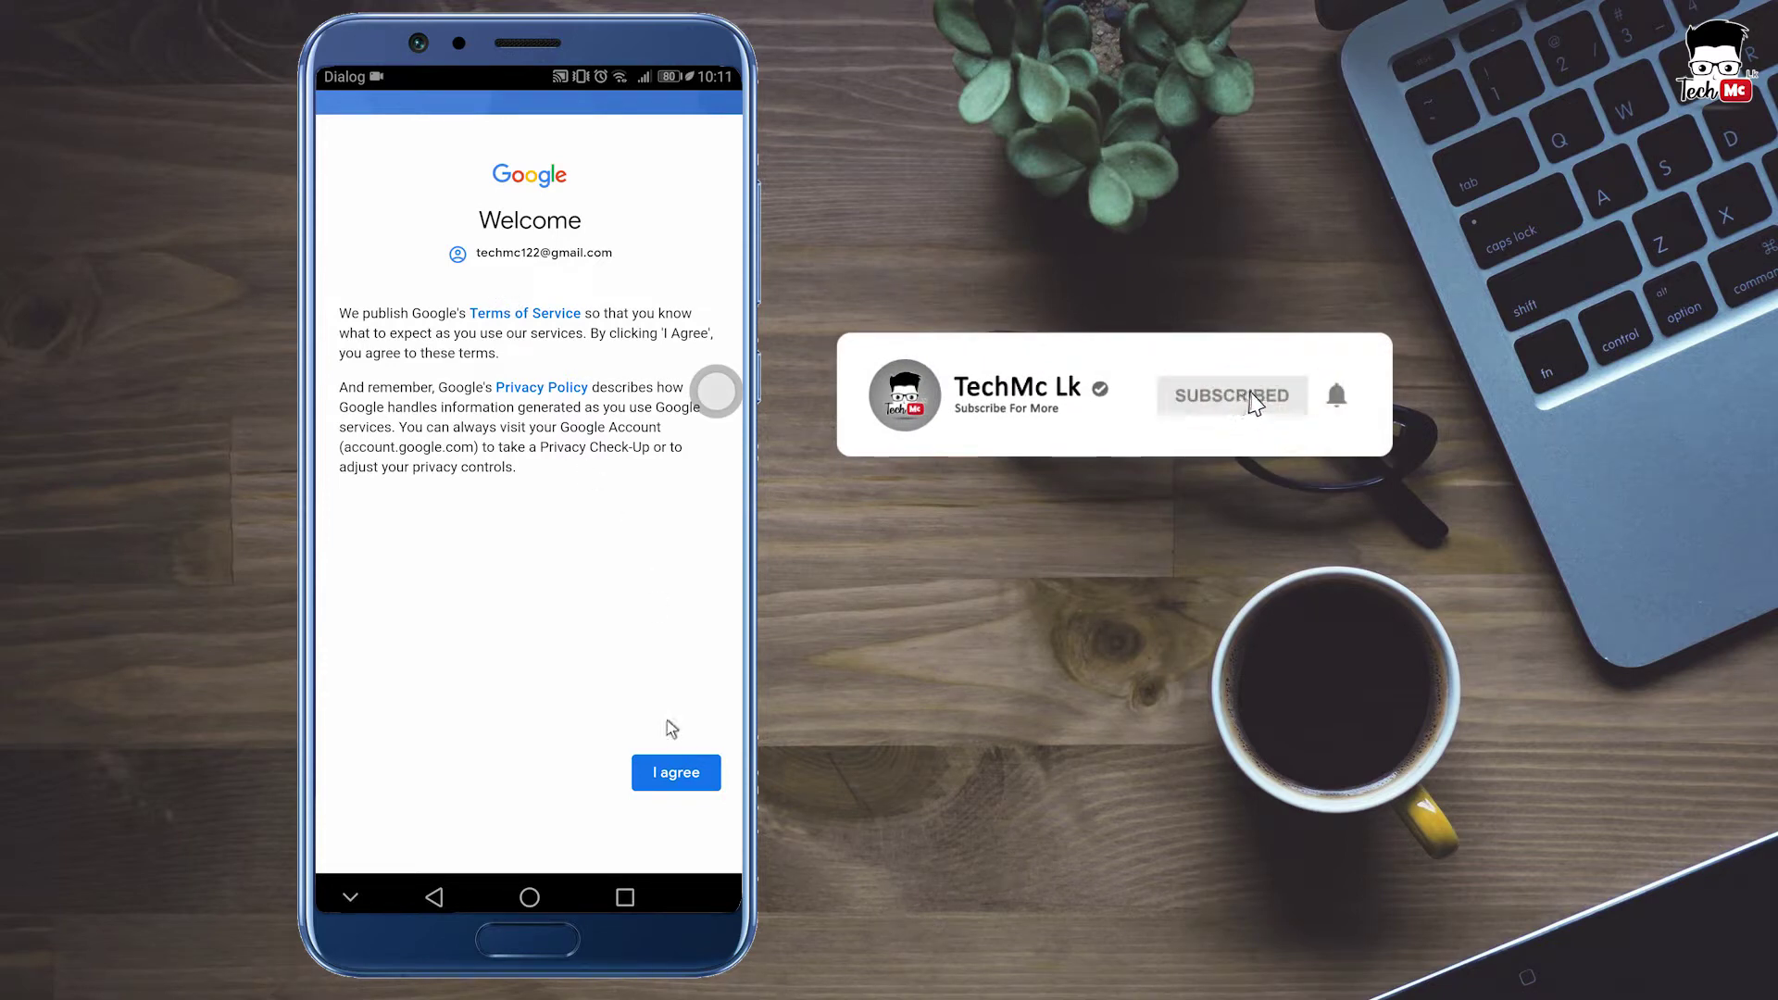
# Agree to the Terms of Service and accept the Google services backup settings
pyautogui.click(674, 772)
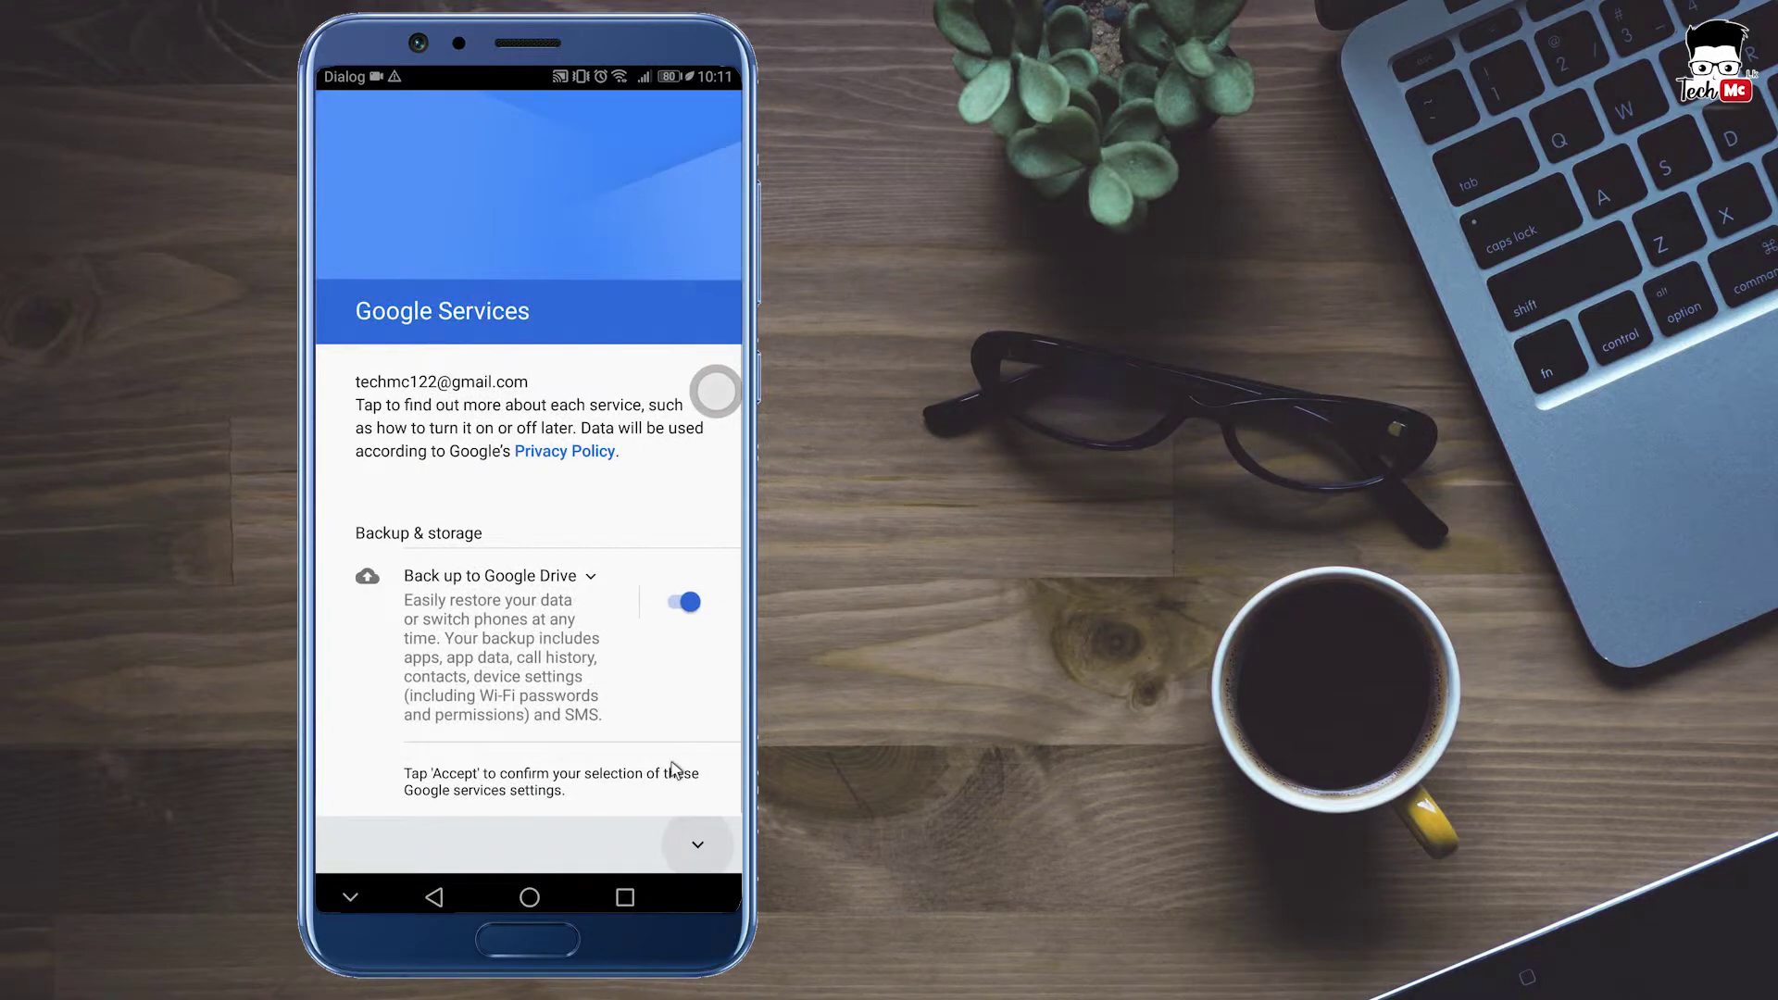
pyautogui.click(697, 845)
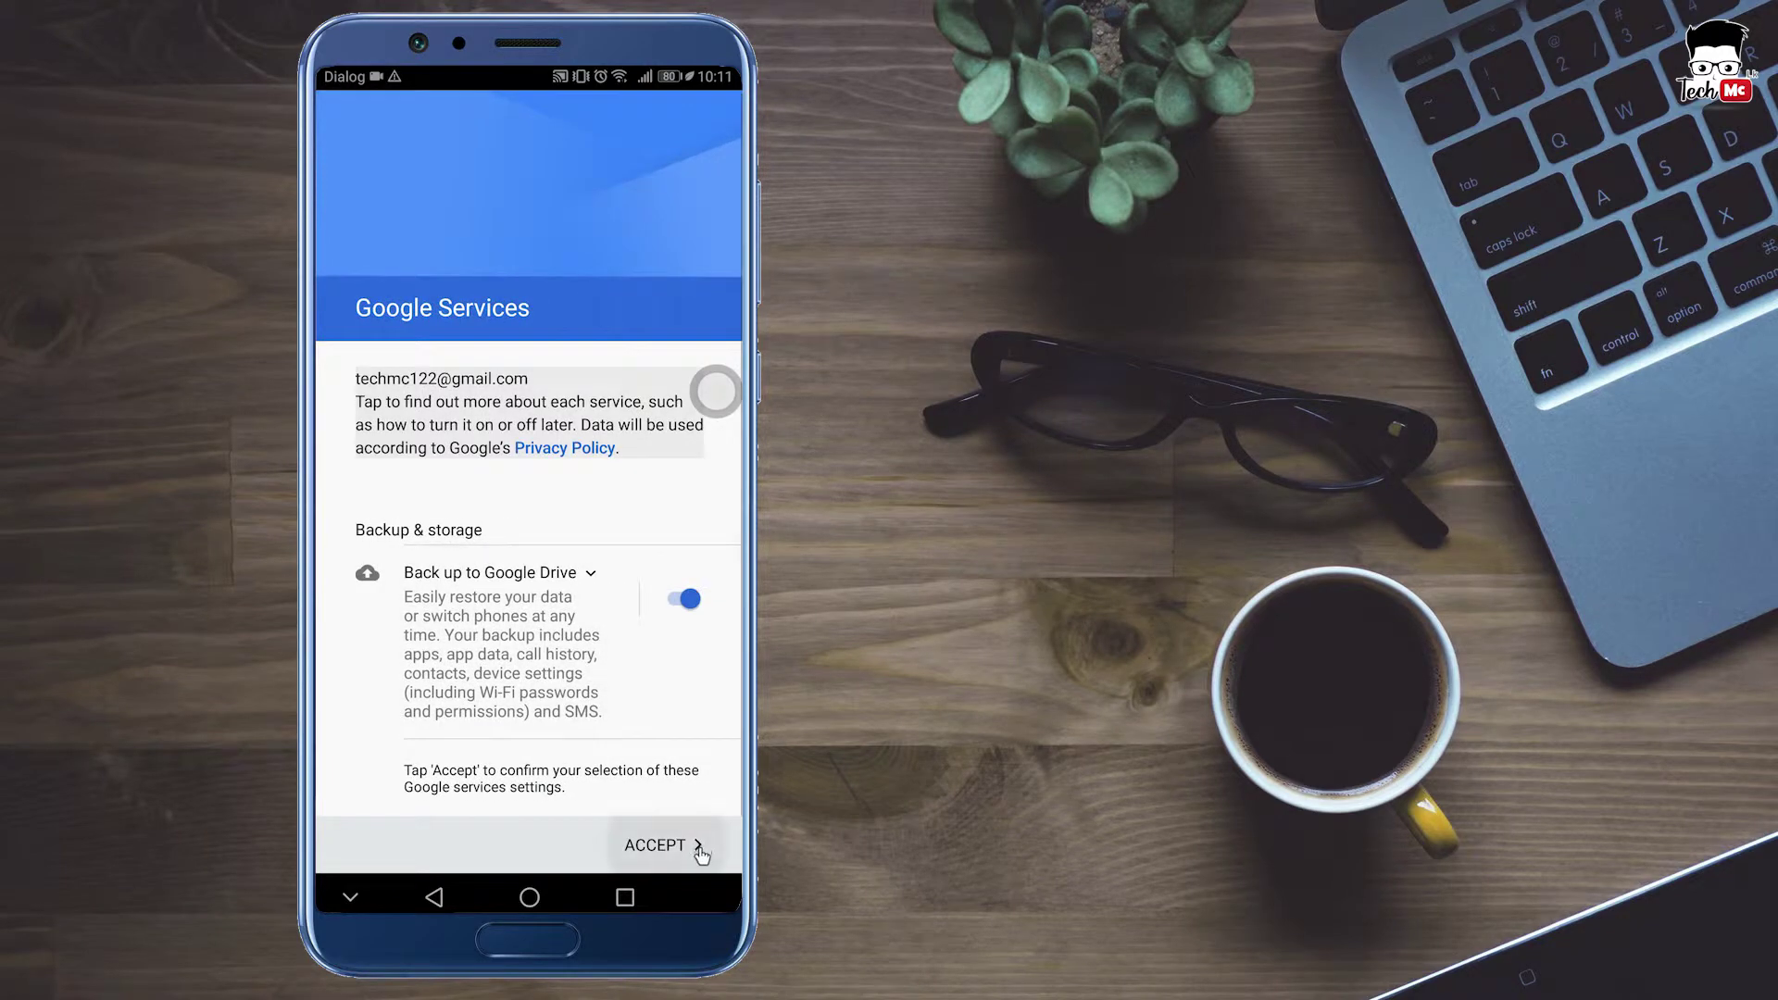
pyautogui.click(675, 847)
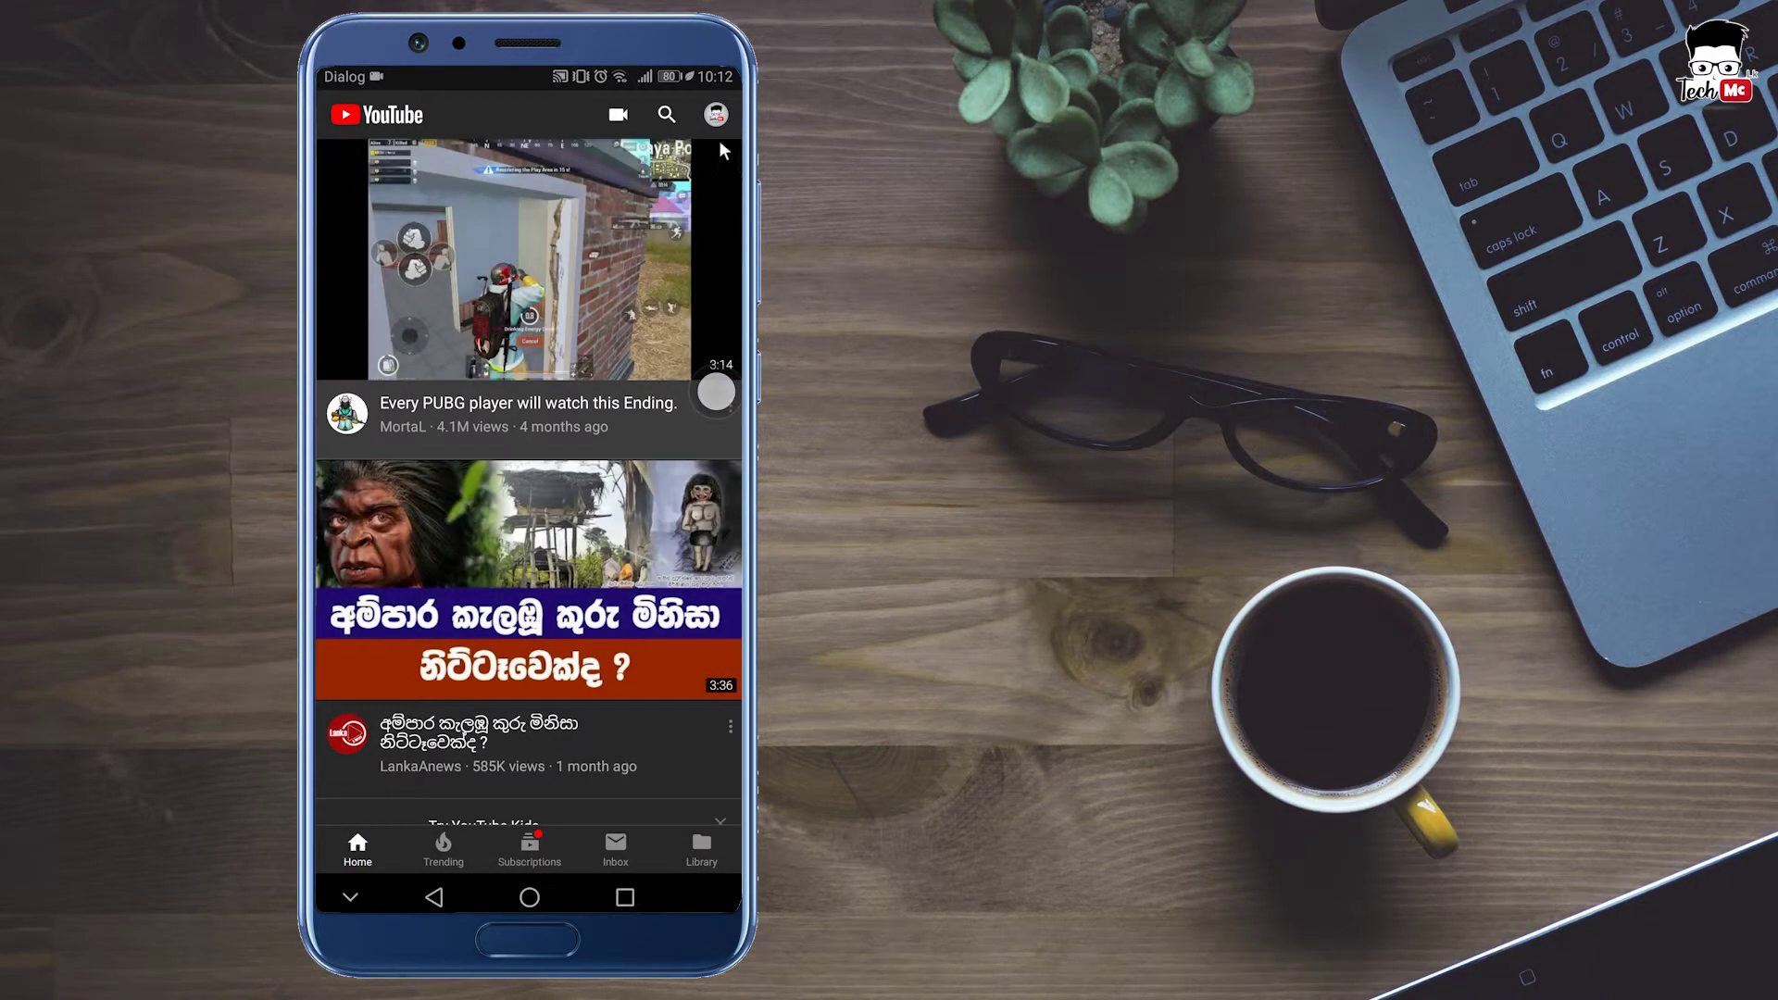
# Via My channel, change the first name to 'Tech Sl' and create the Tech Sl Mc channel
pyautogui.click(723, 115)
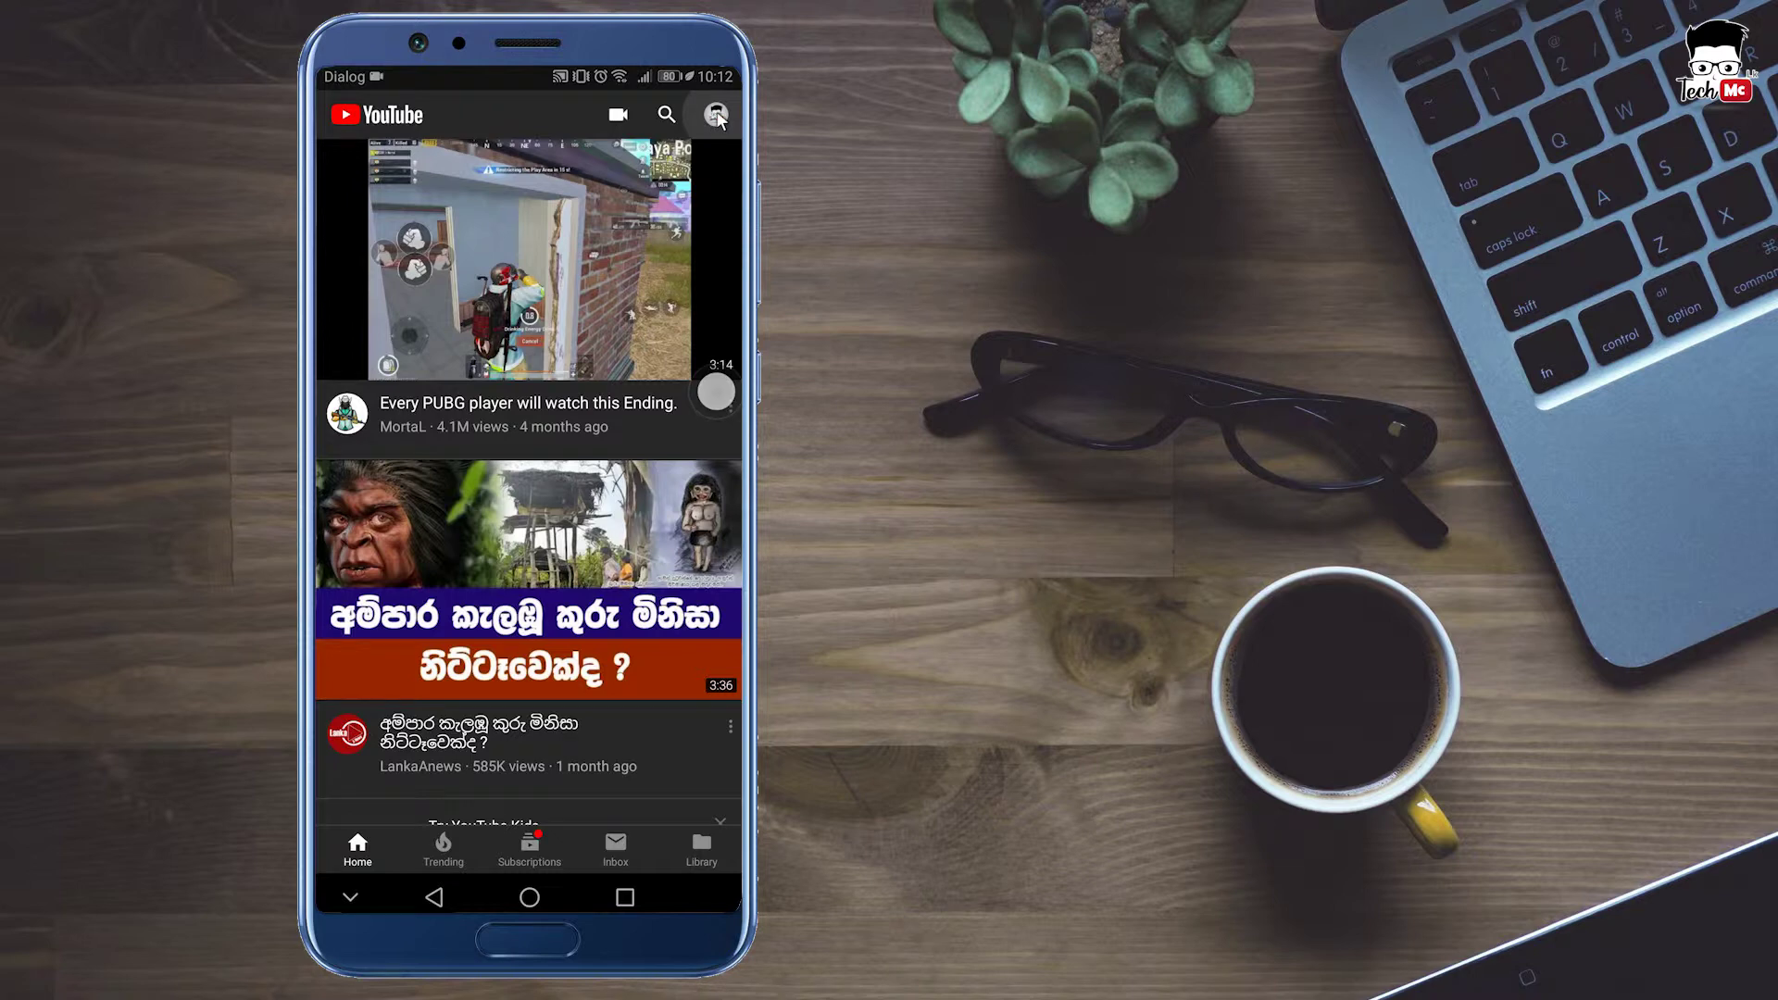
pyautogui.click(719, 111)
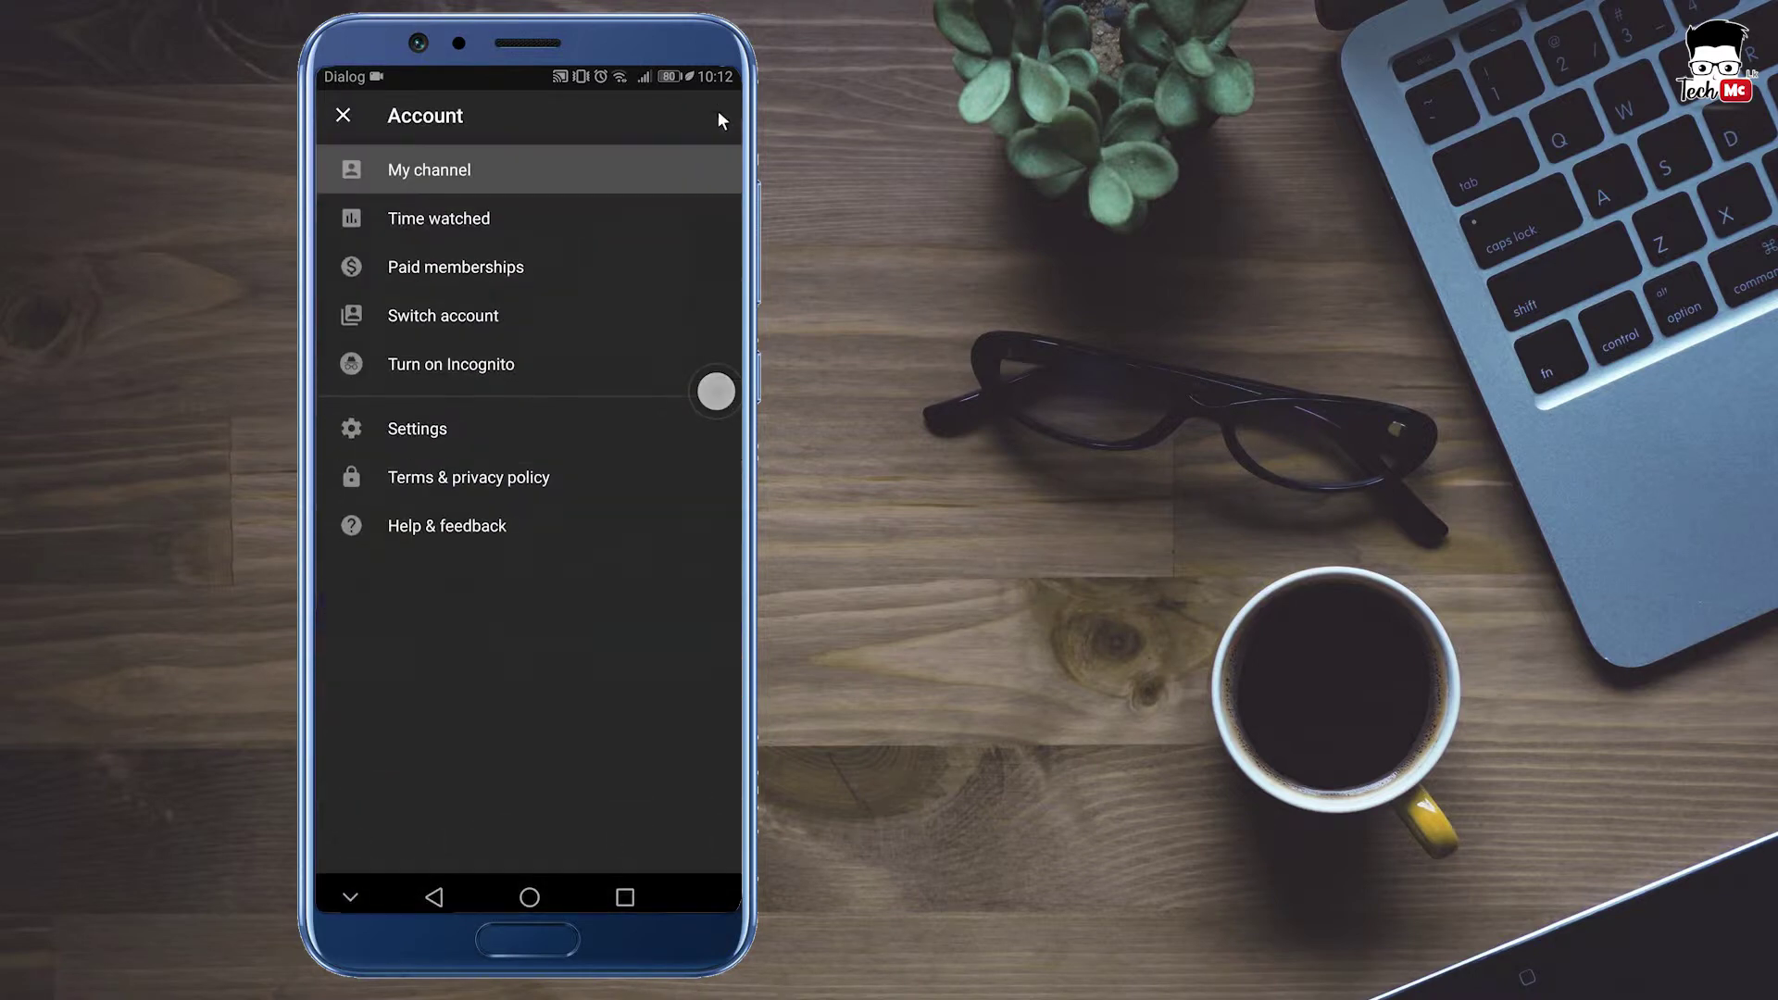
pyautogui.click(437, 170)
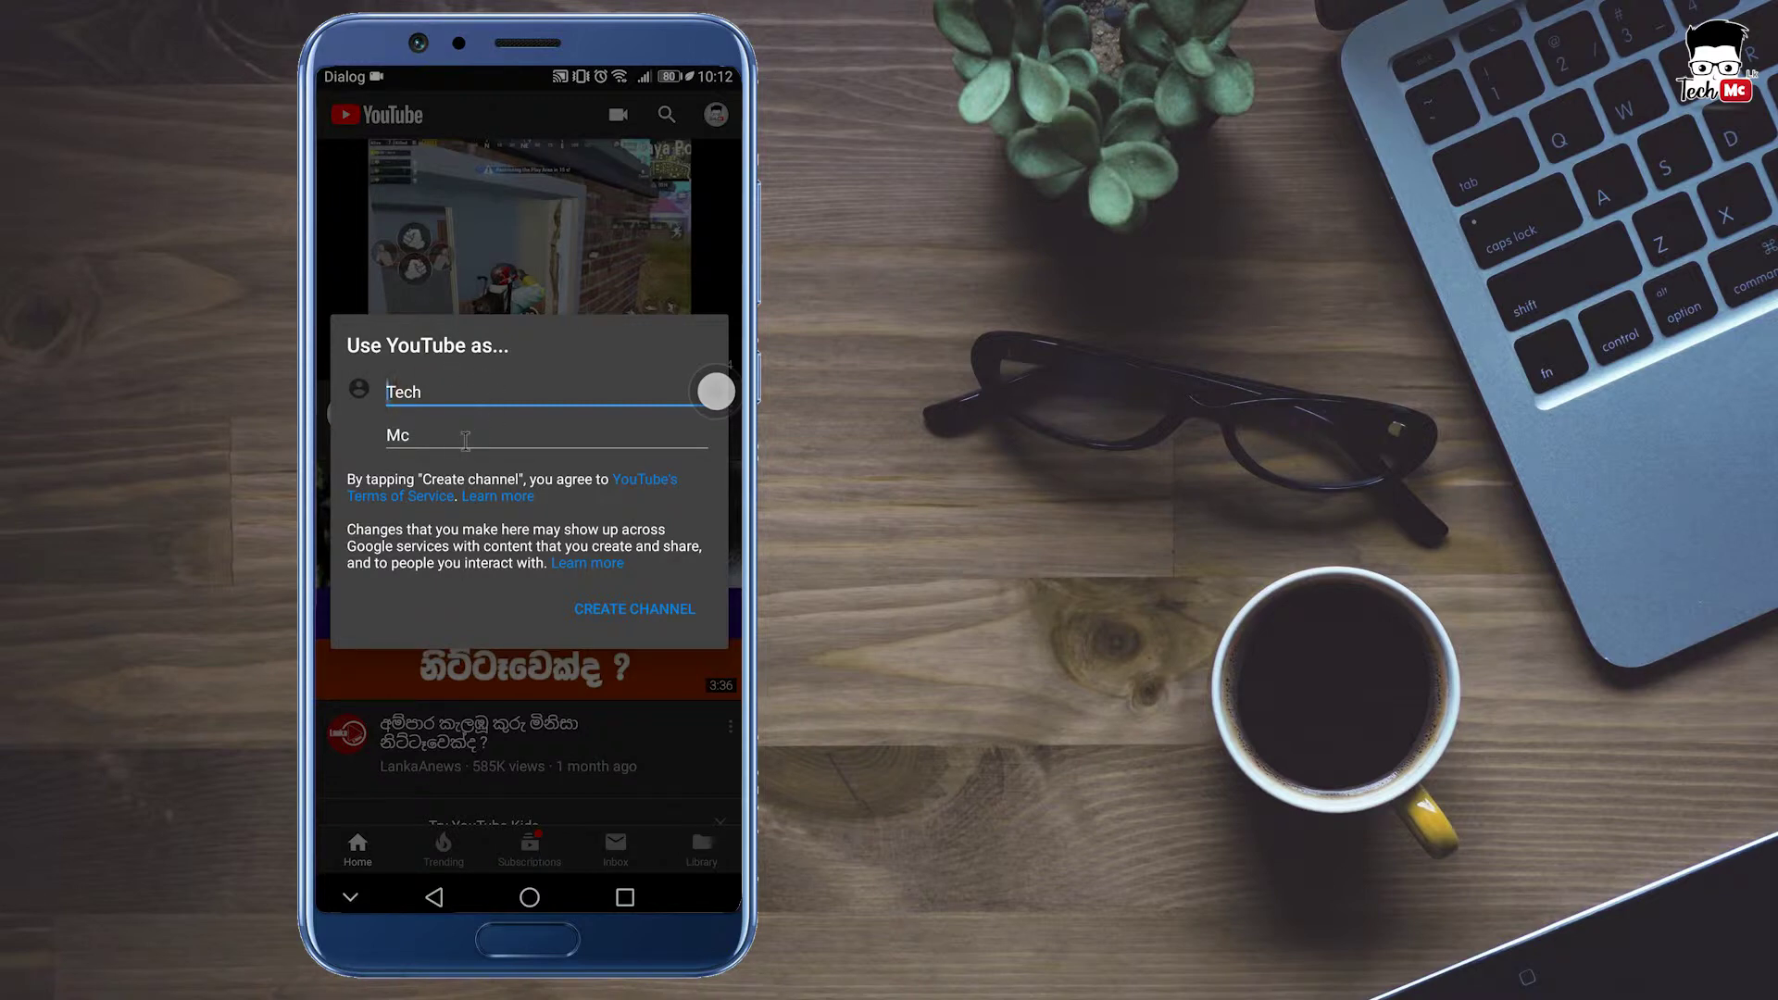
pyautogui.click(466, 391)
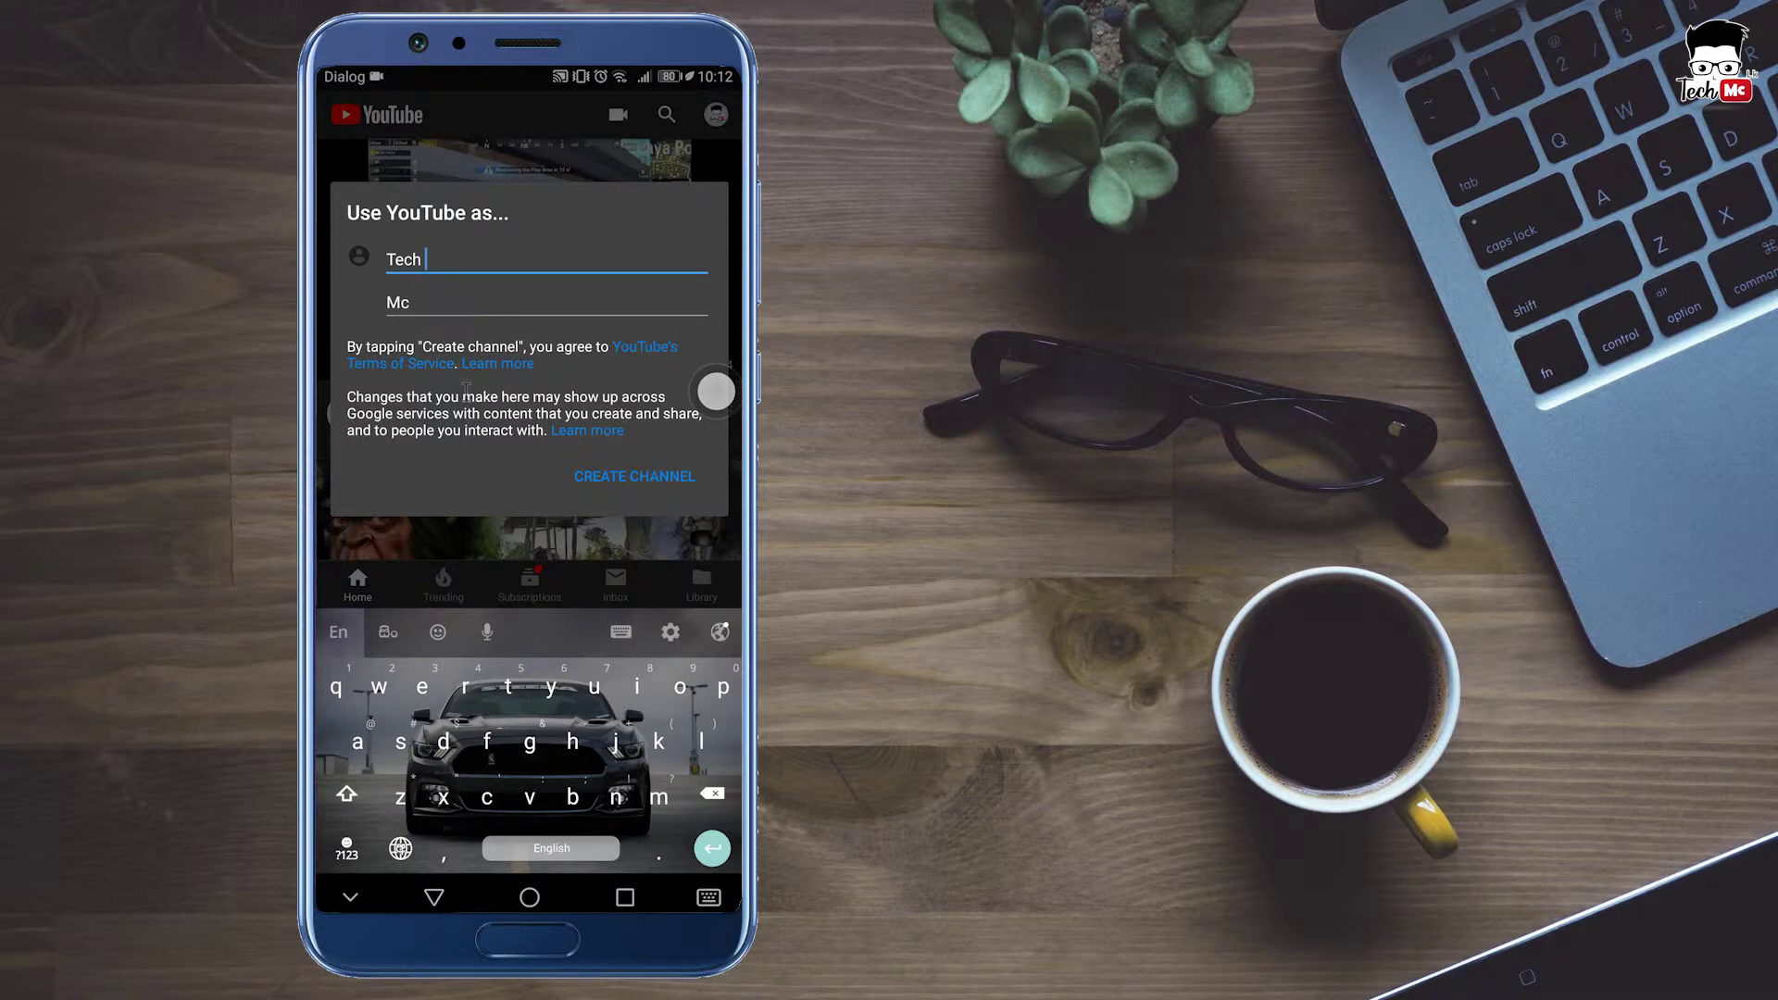
pyautogui.write('Sl')
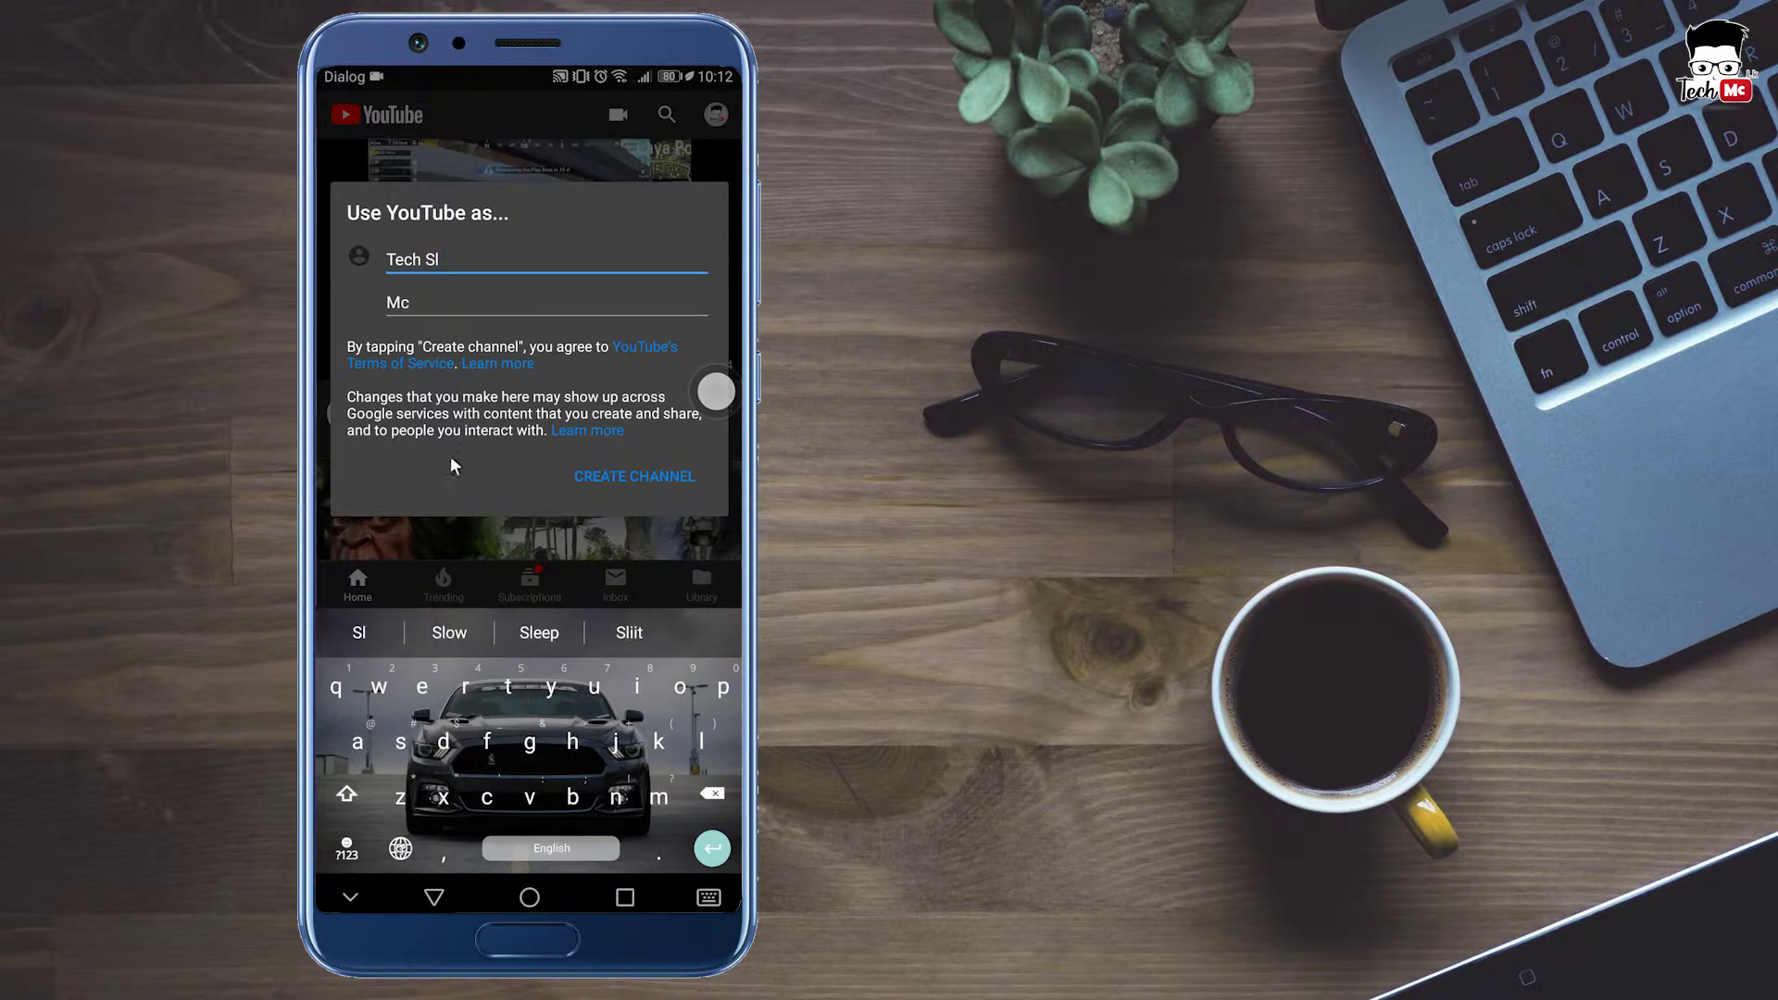
pyautogui.click(674, 474)
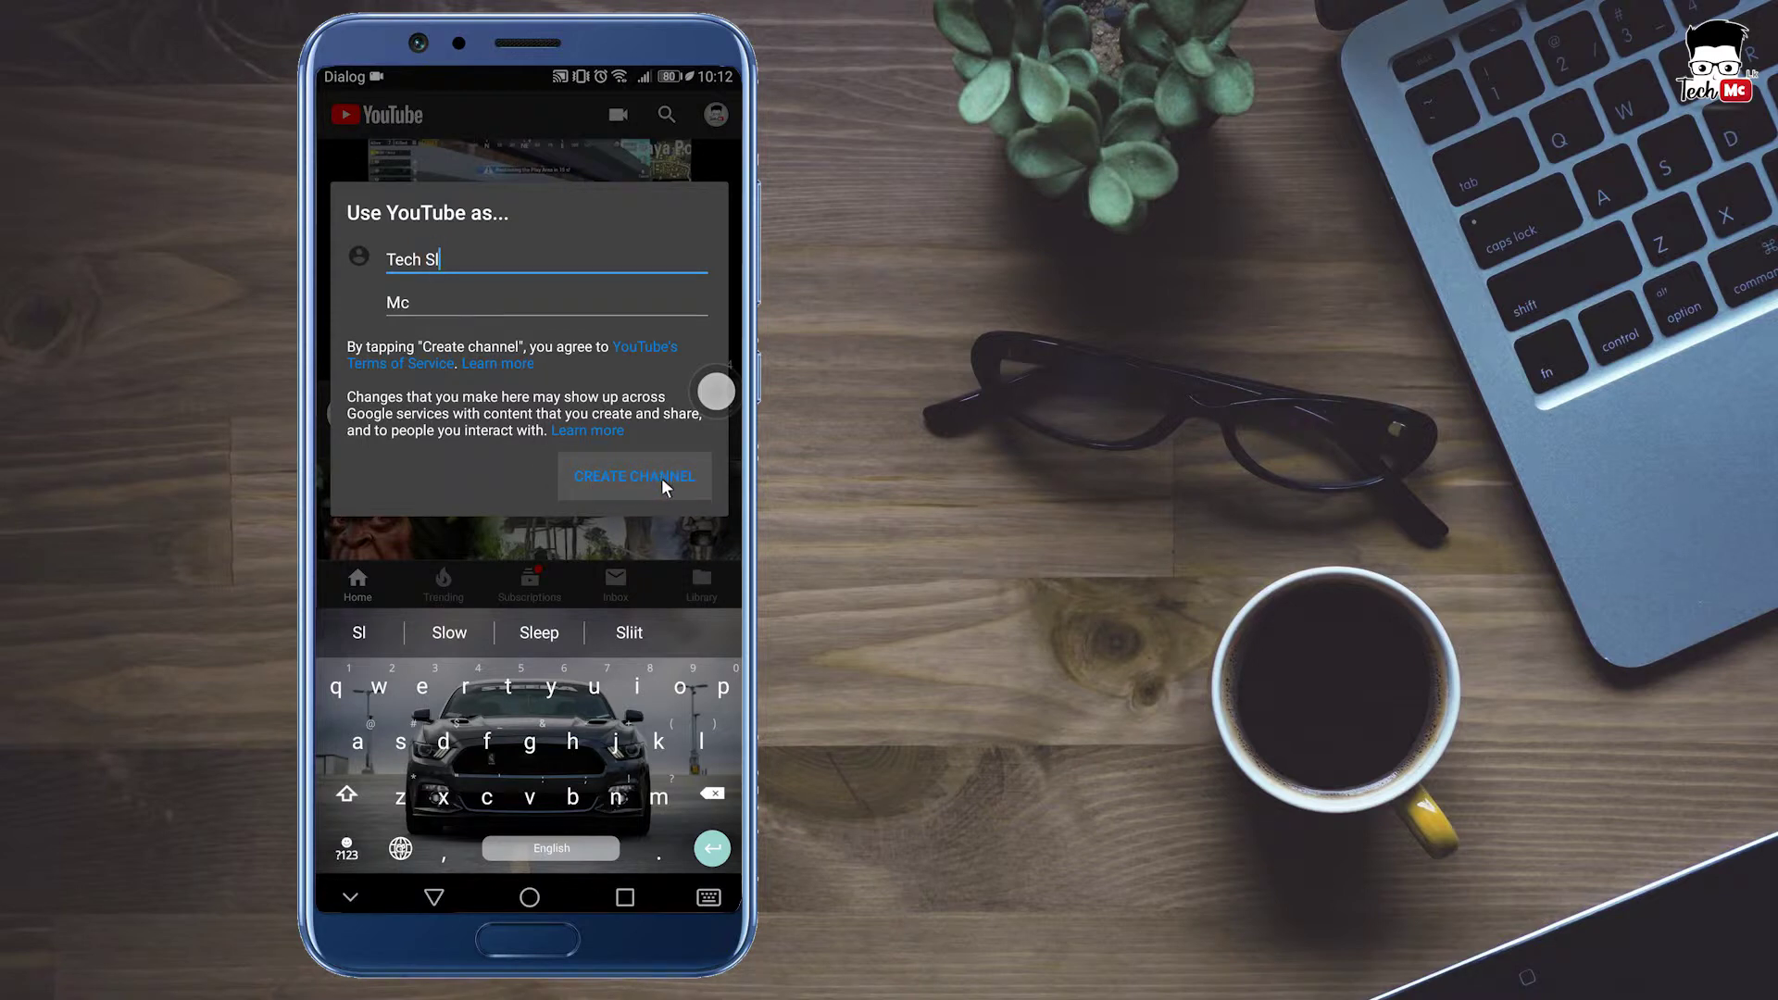
pyautogui.click(661, 478)
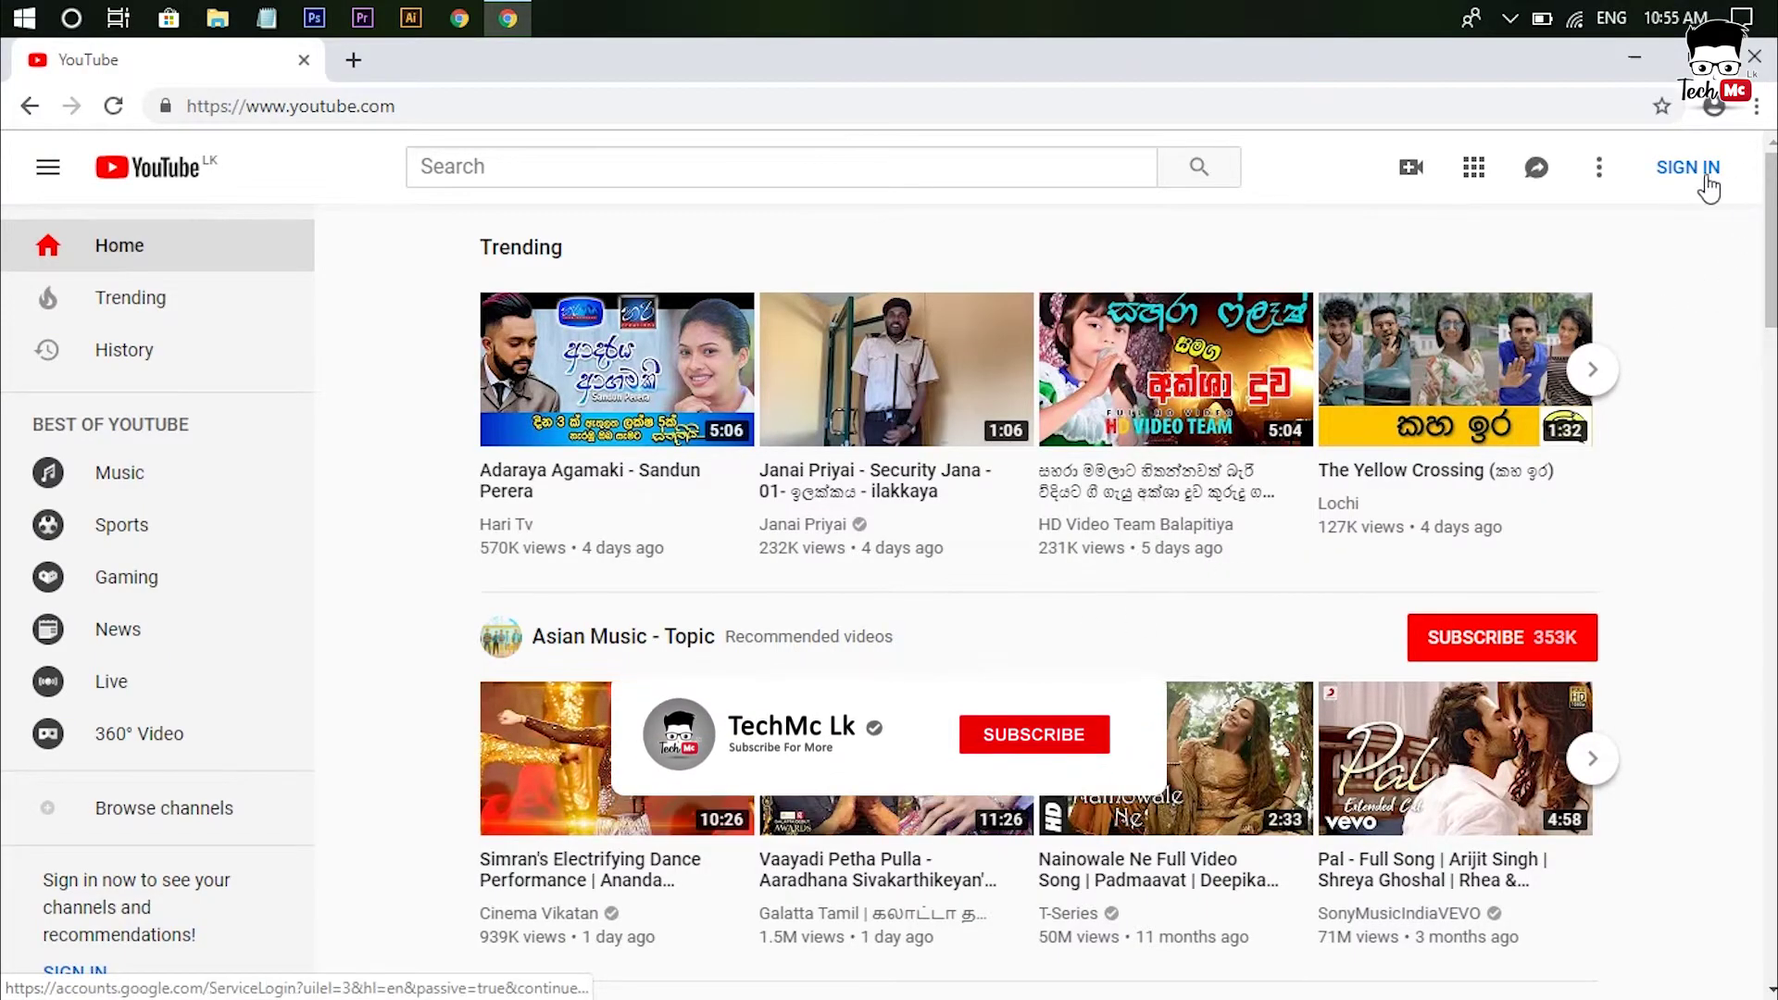
# Sign in to YouTube in Chrome by entering the Google account's password
pyautogui.click(1688, 176)
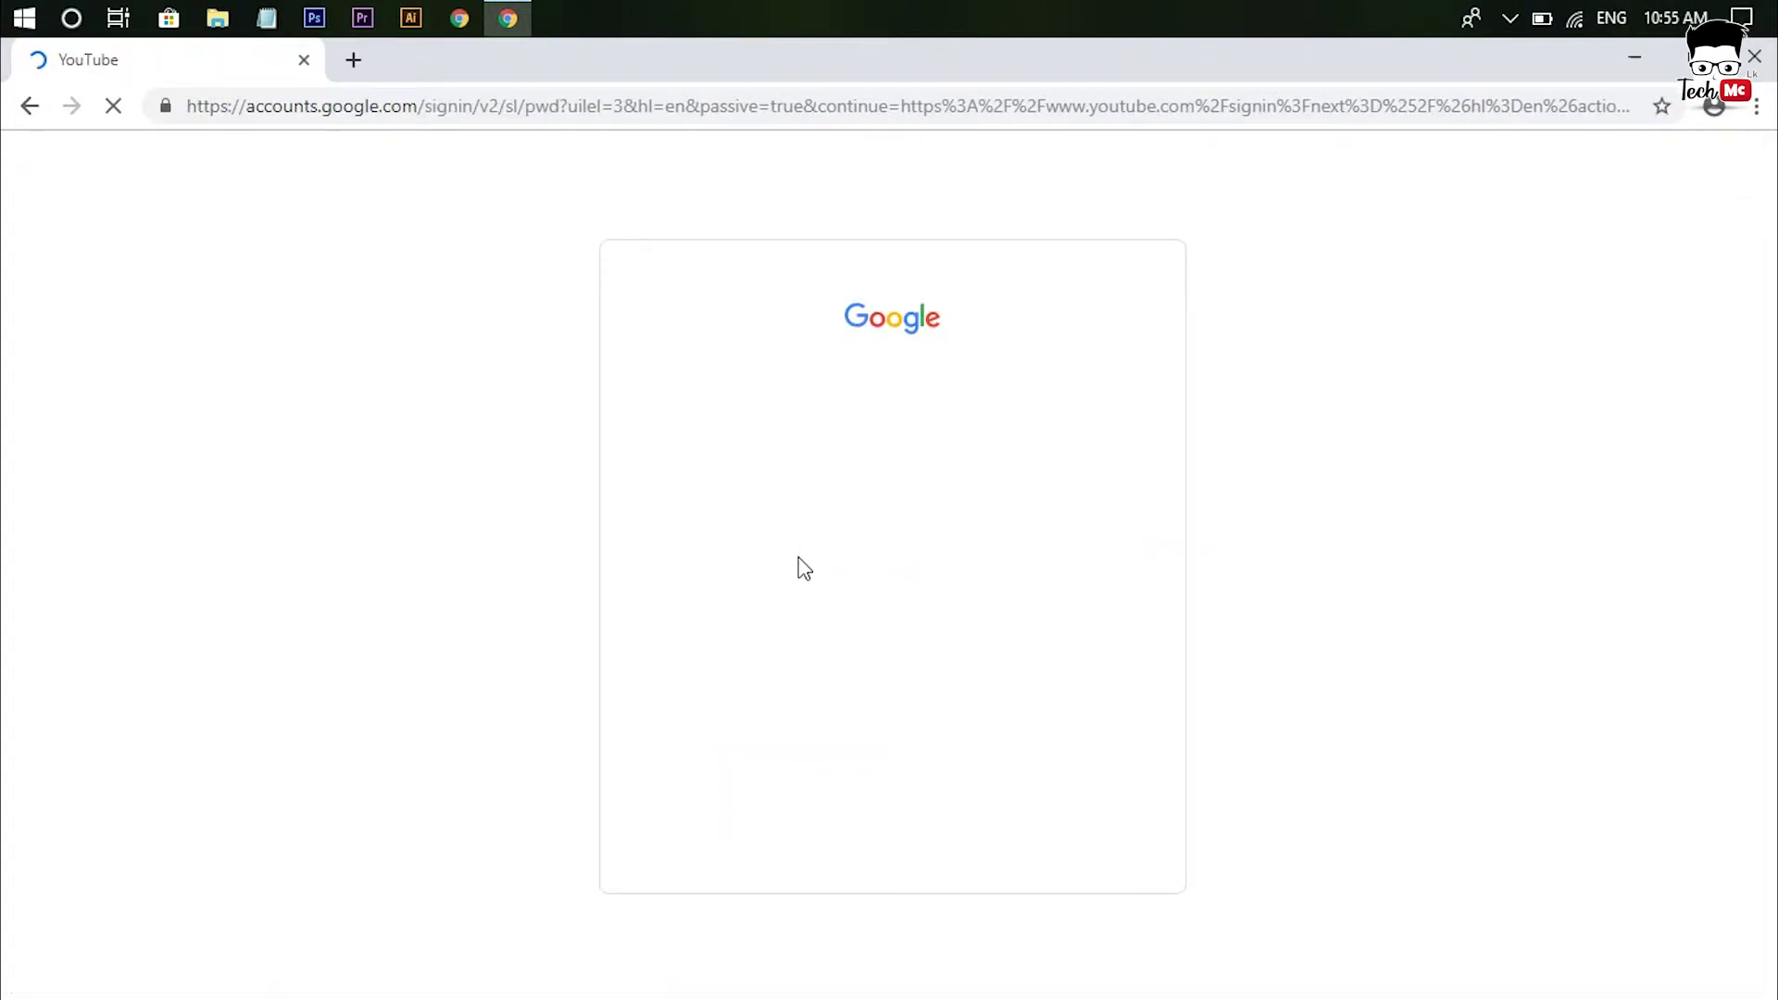
pyautogui.write('a')
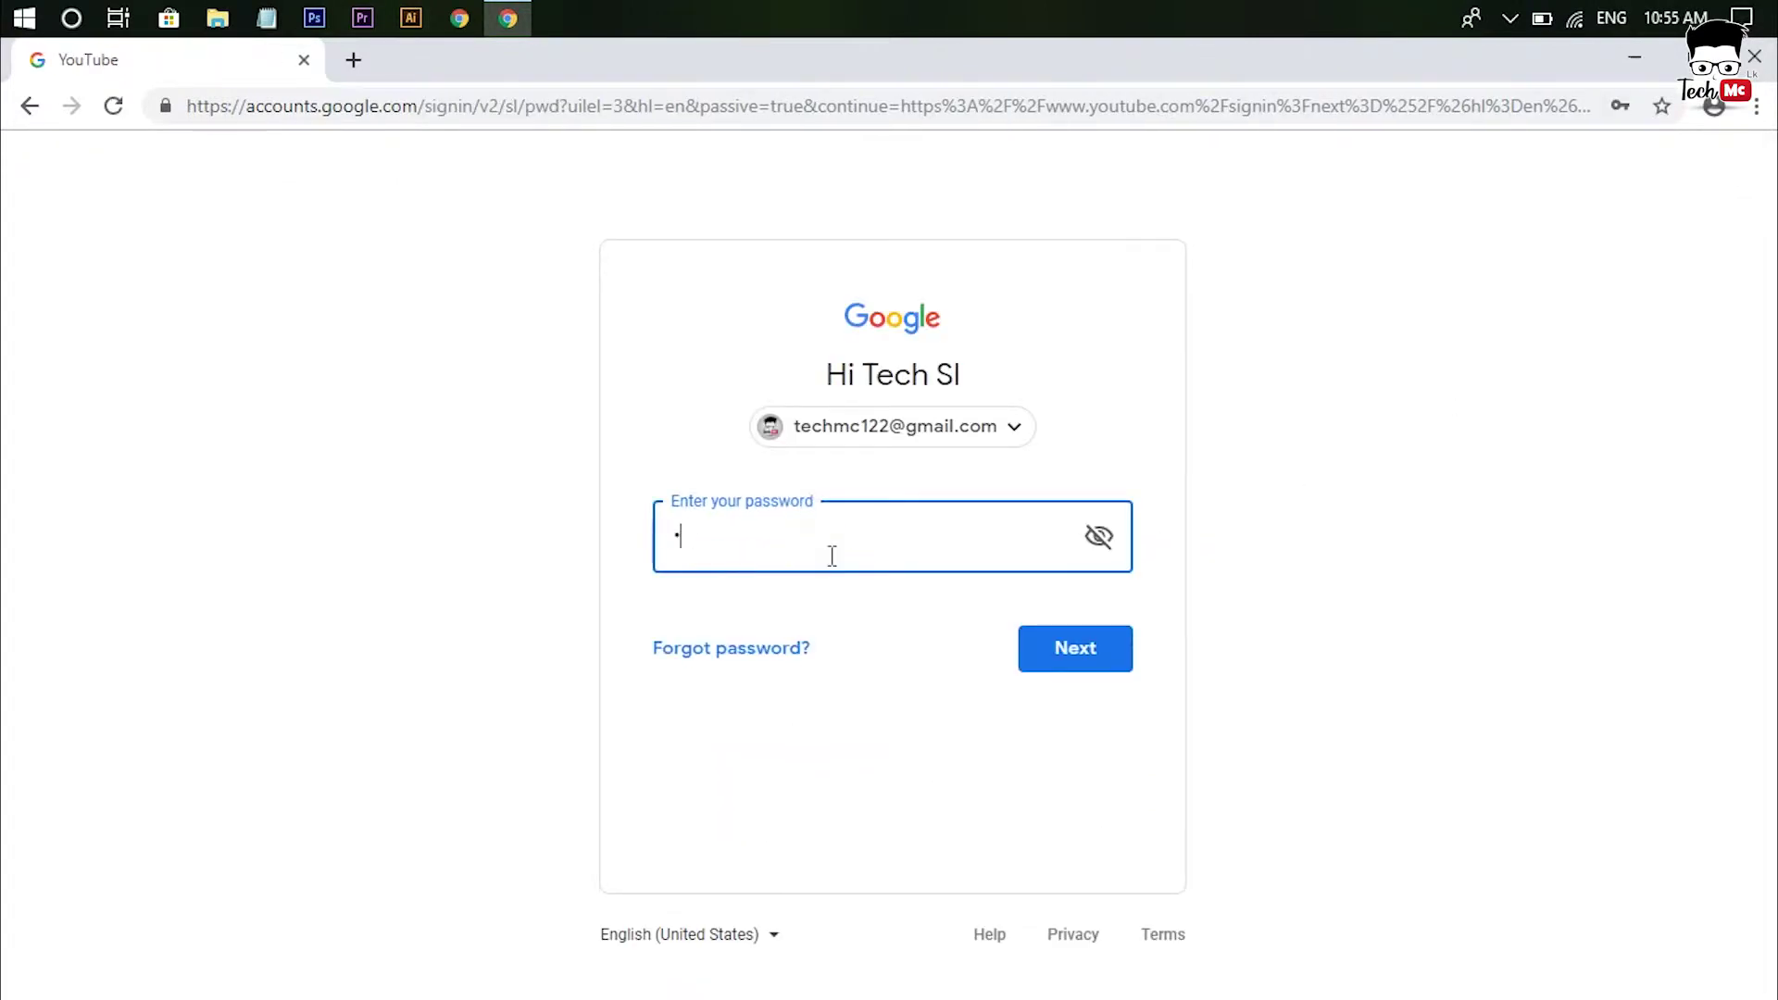
pyautogui.click(1075, 641)
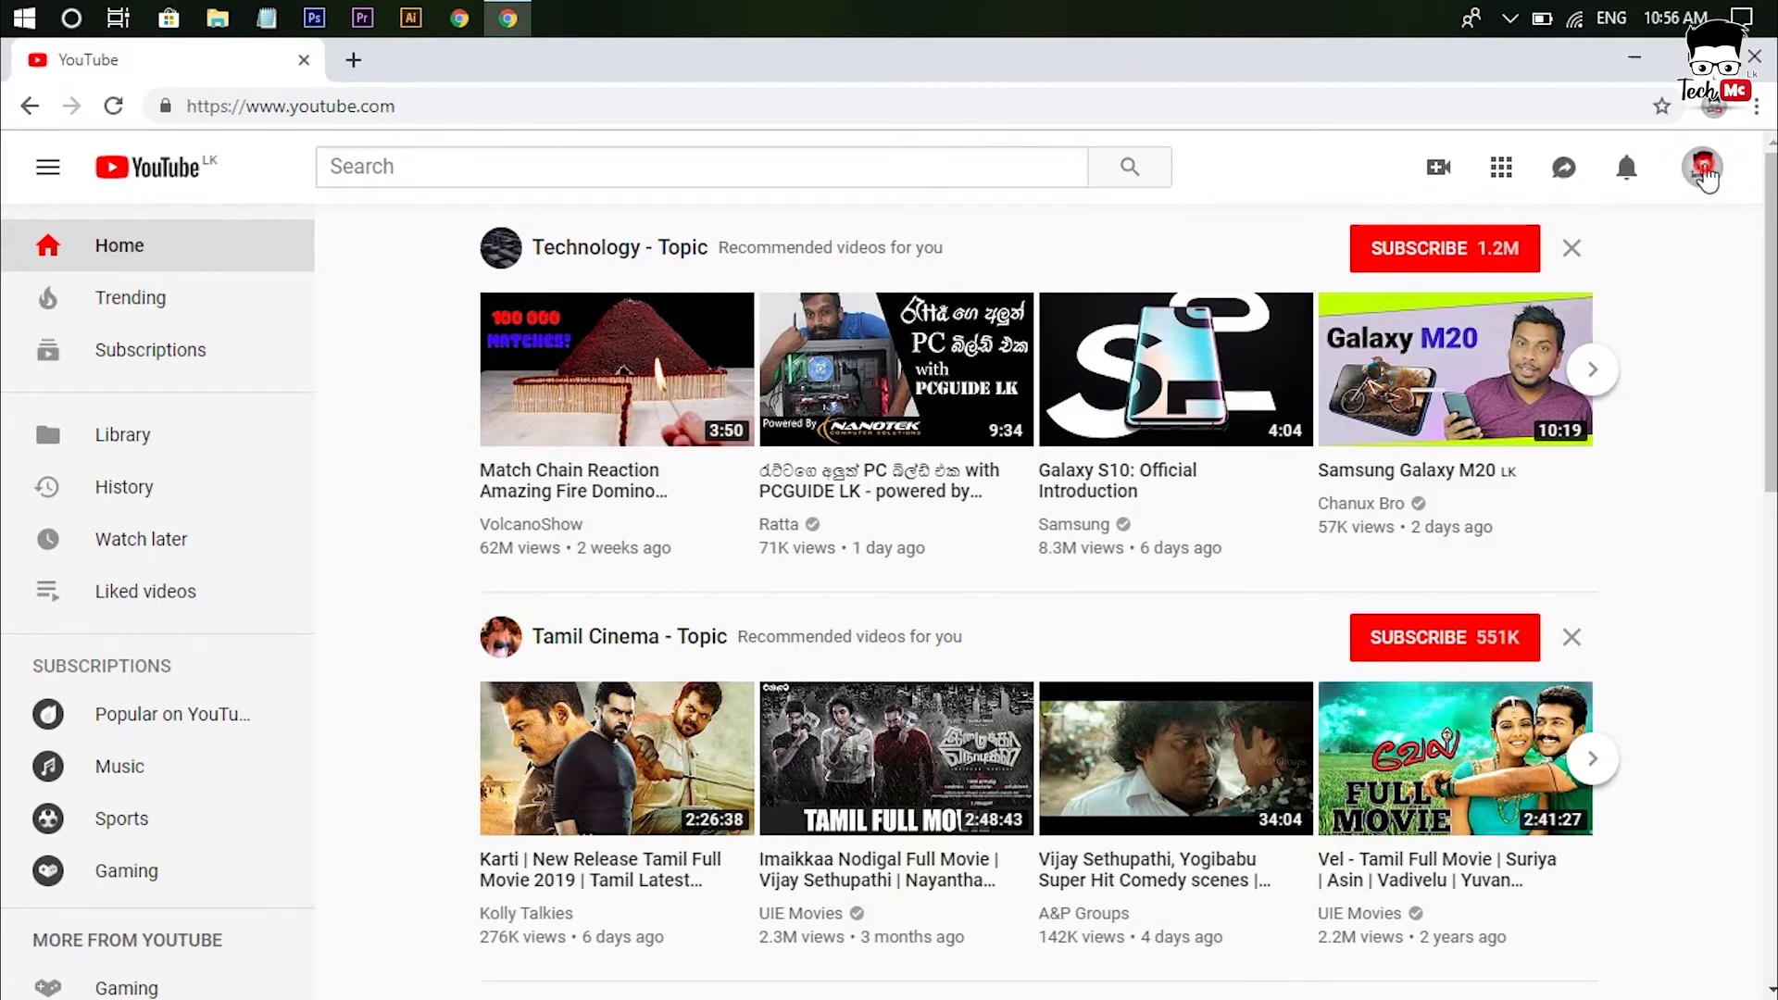
# From My channel, keep the names Tech Sl / Mc and create the channel
pyautogui.click(1704, 169)
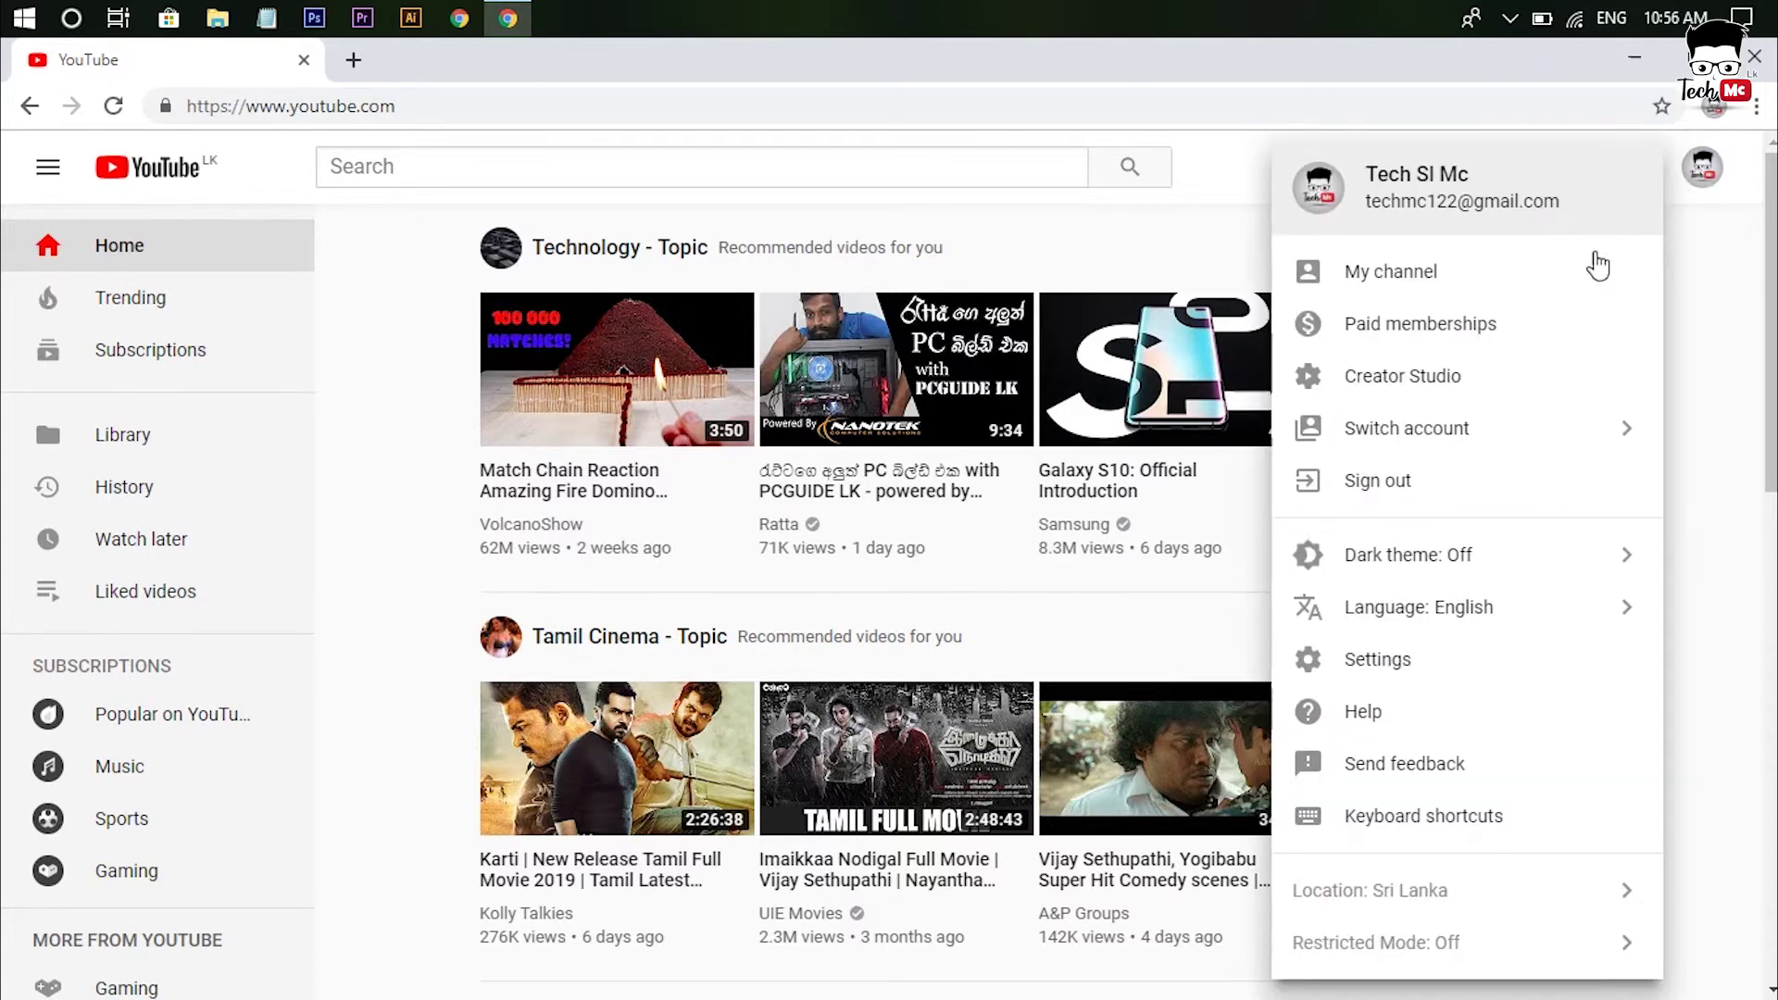
pyautogui.click(1392, 279)
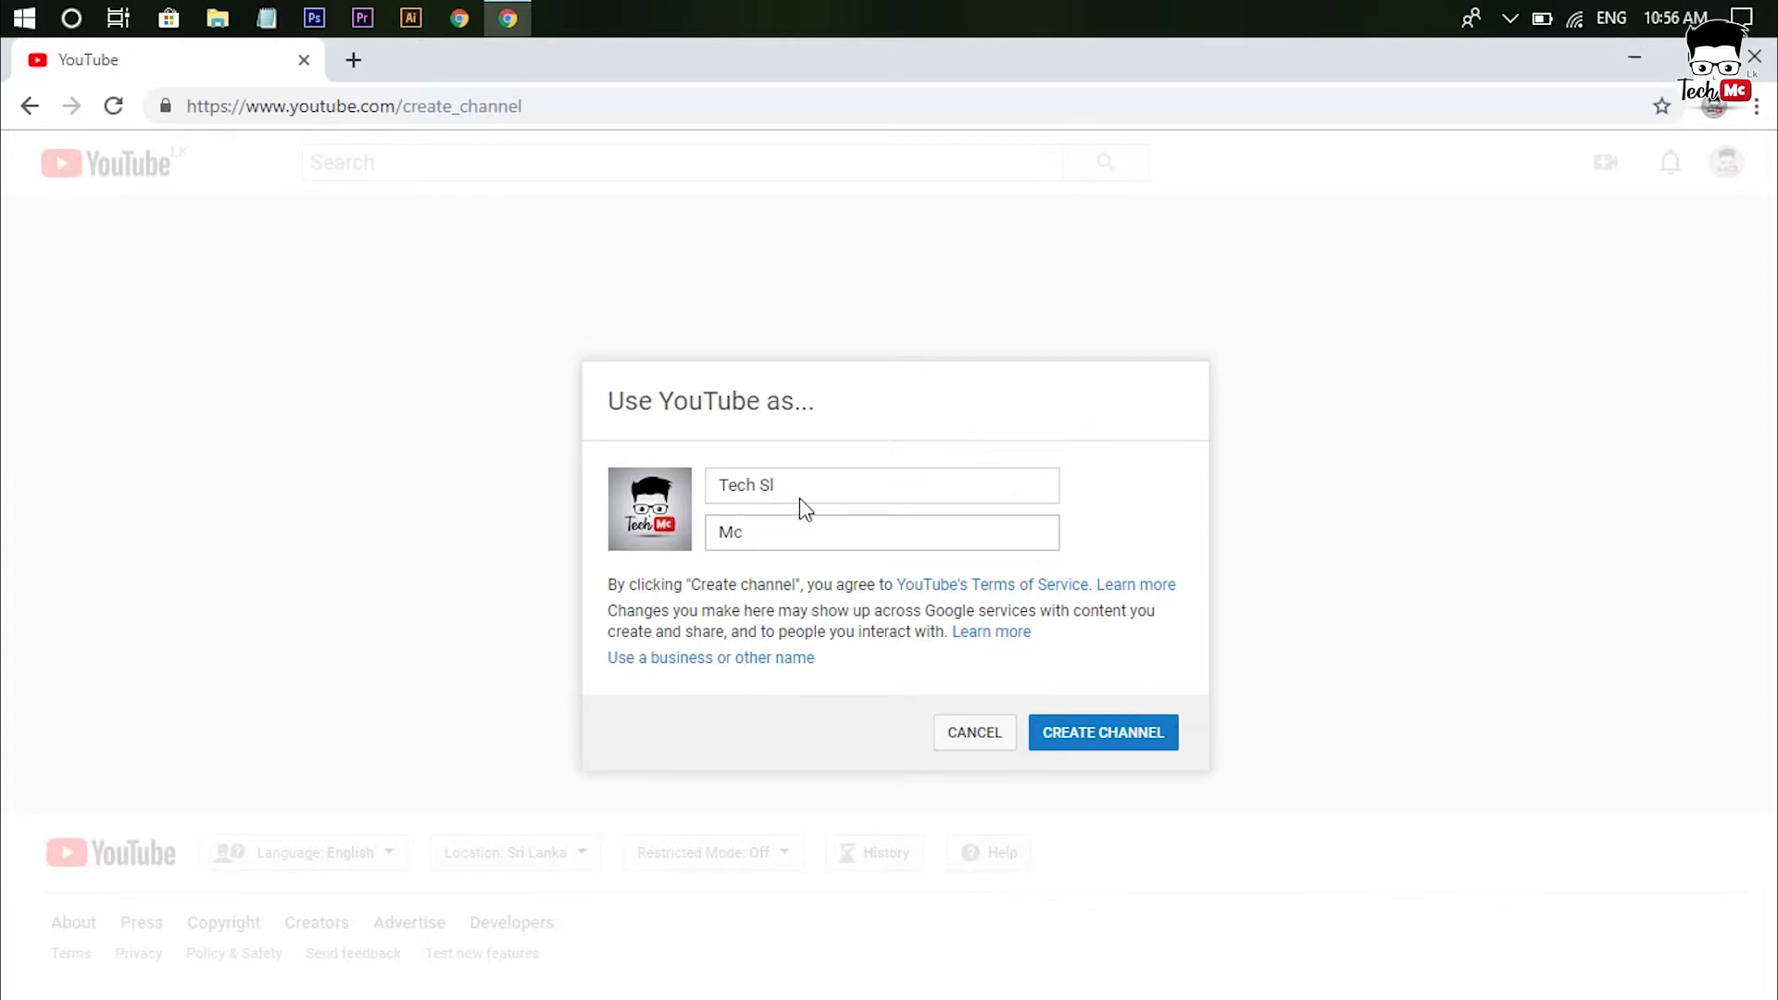
pyautogui.click(802, 485)
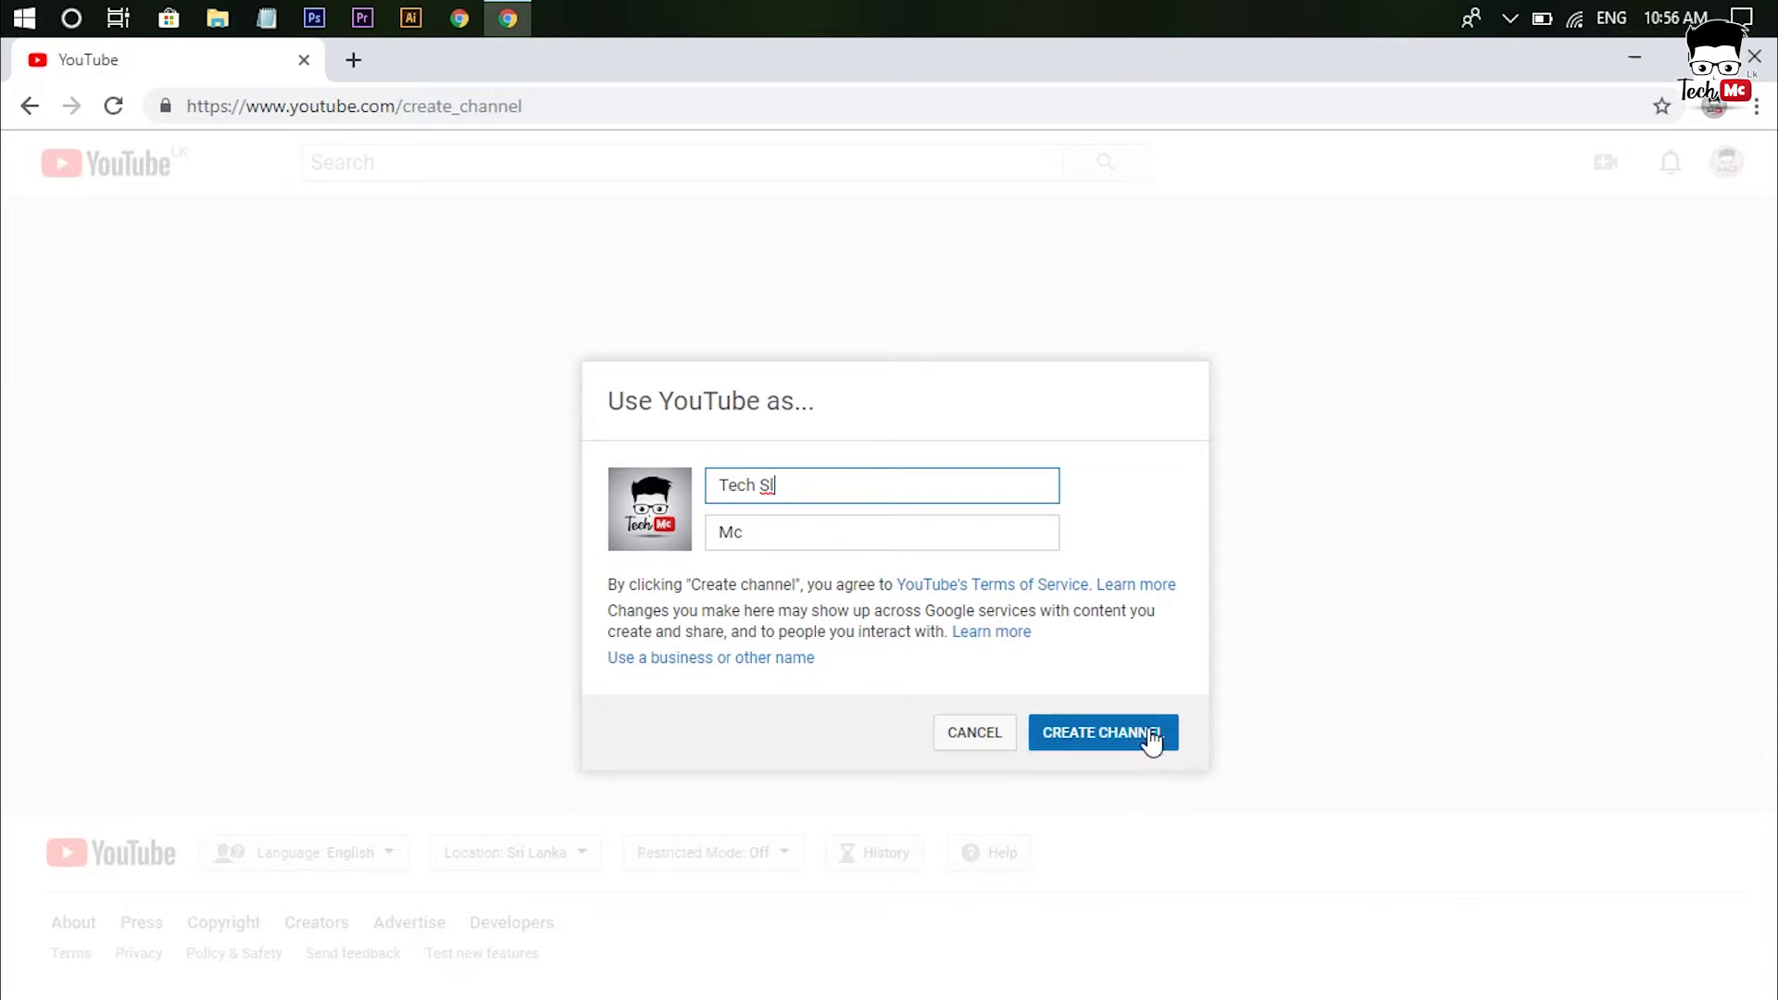
pyautogui.click(1091, 733)
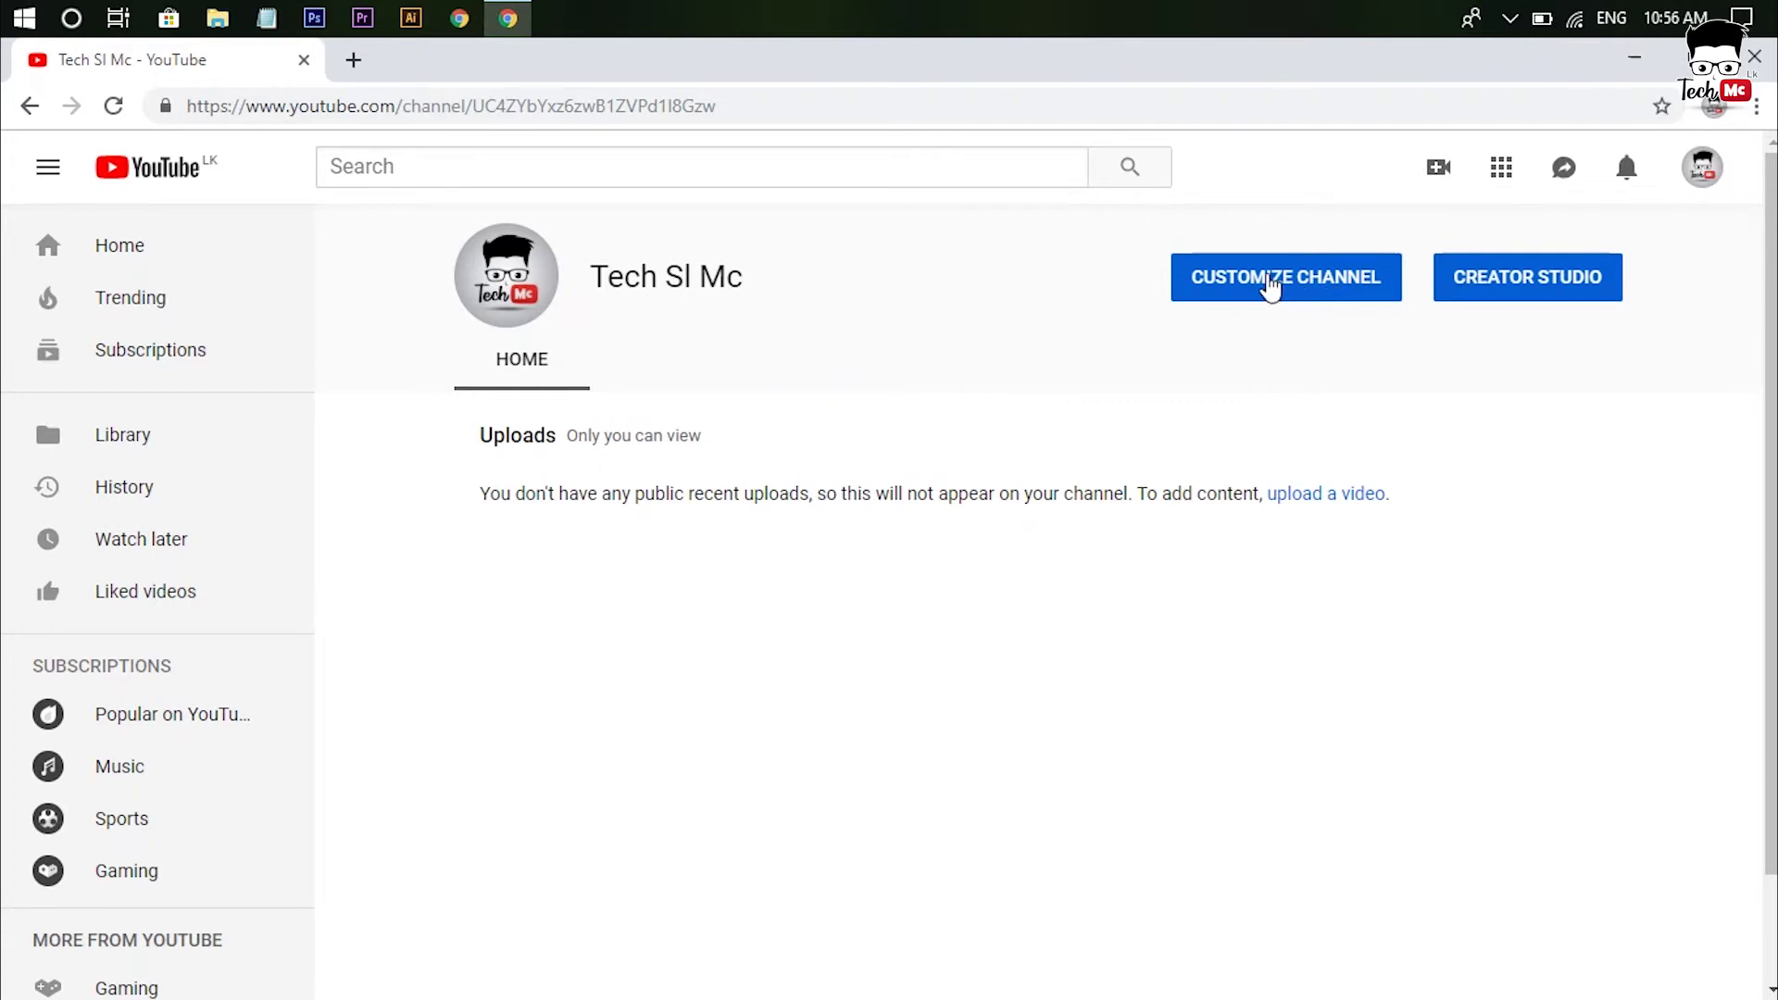
# Open Tech Sl Mc's Channel settings from Customize Channel and save them
pyautogui.click(1337, 280)
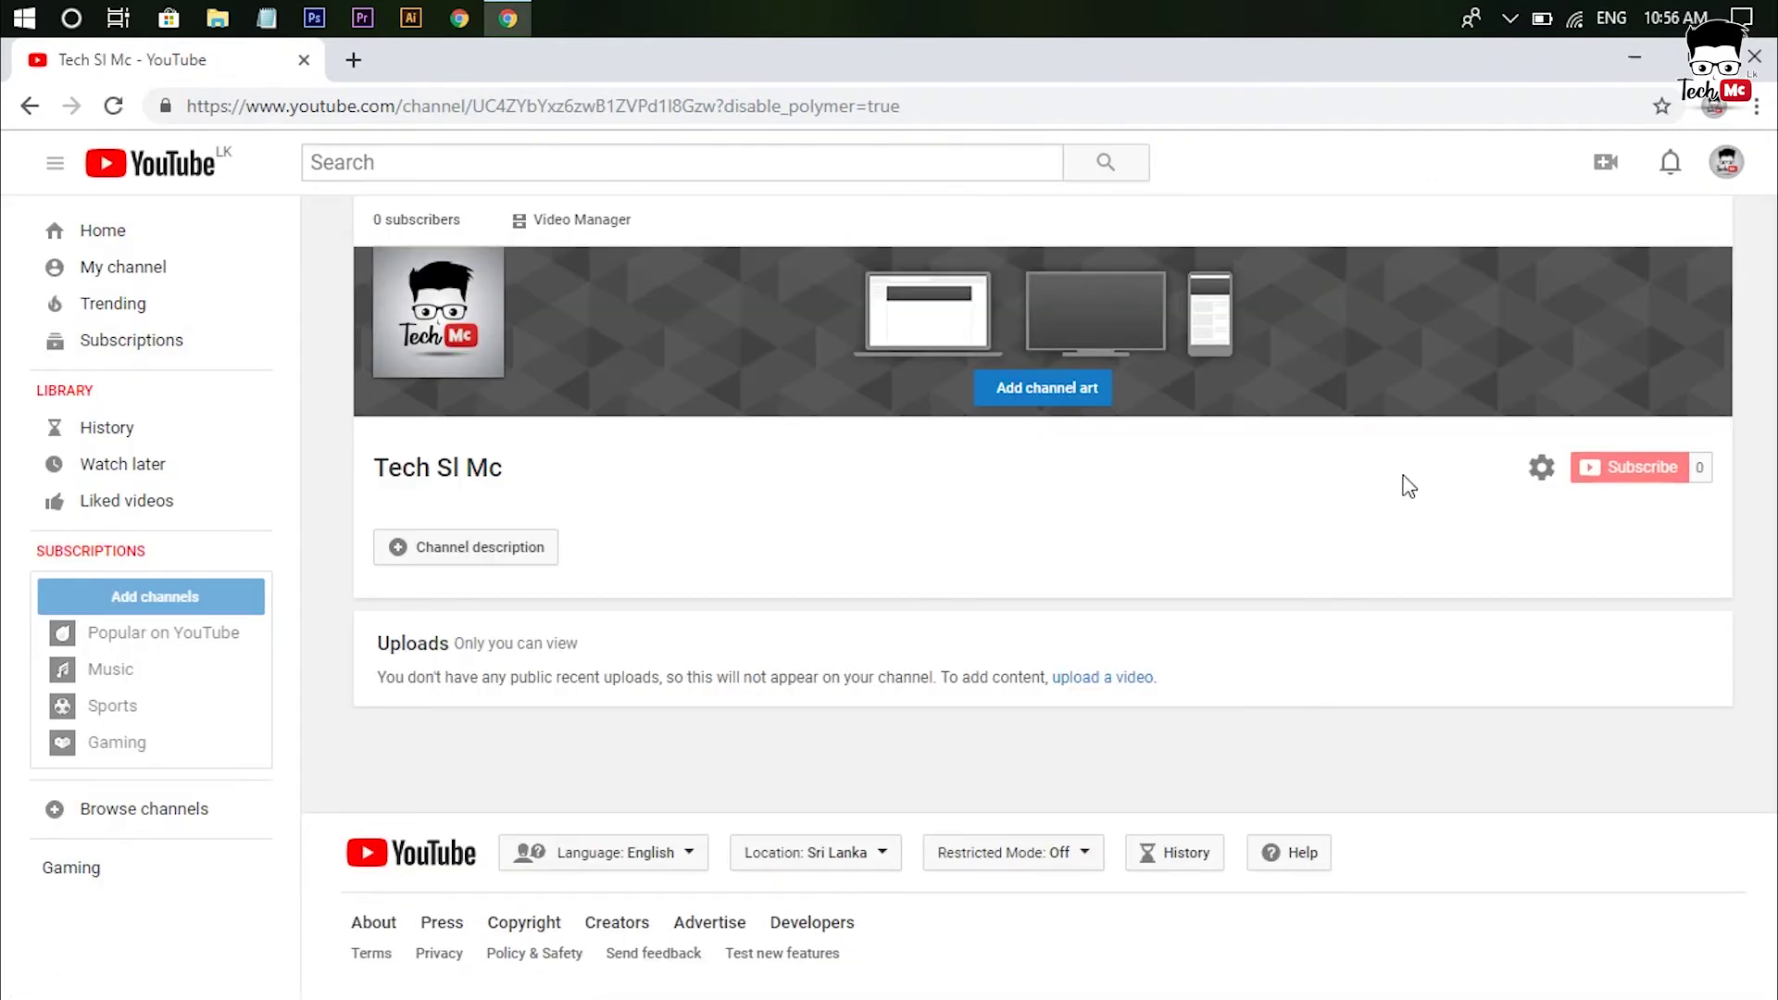
pyautogui.click(1541, 470)
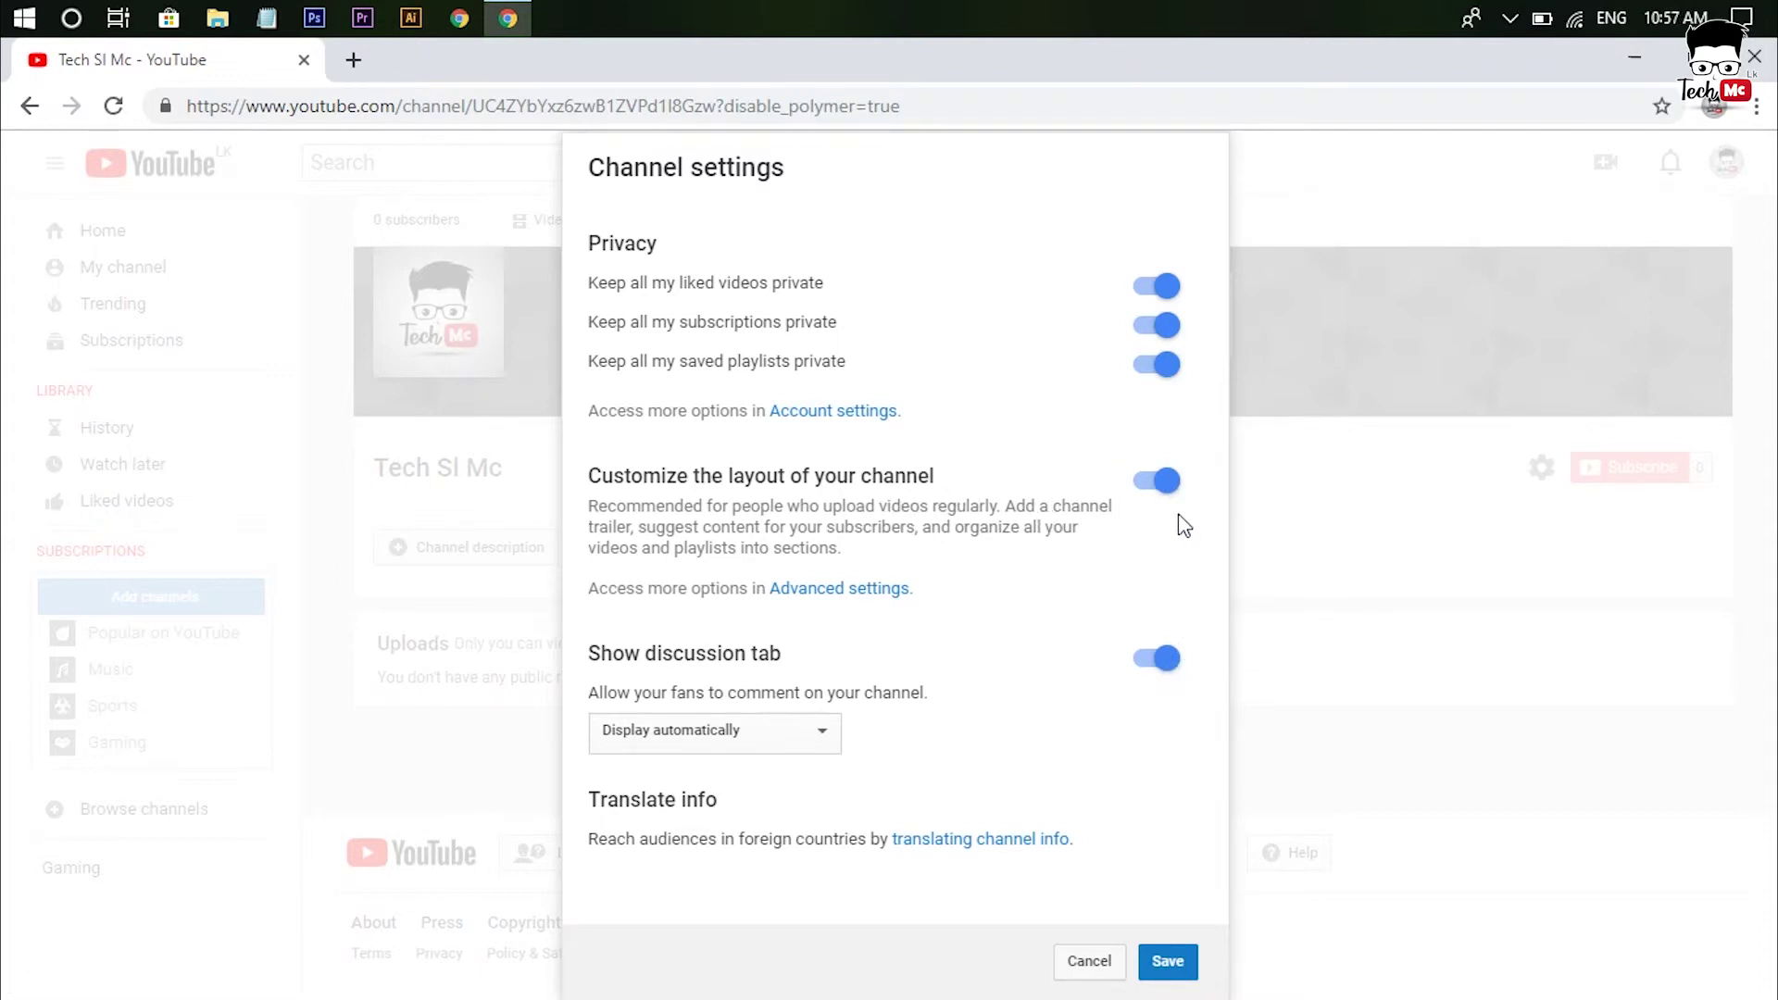
pyautogui.click(1169, 963)
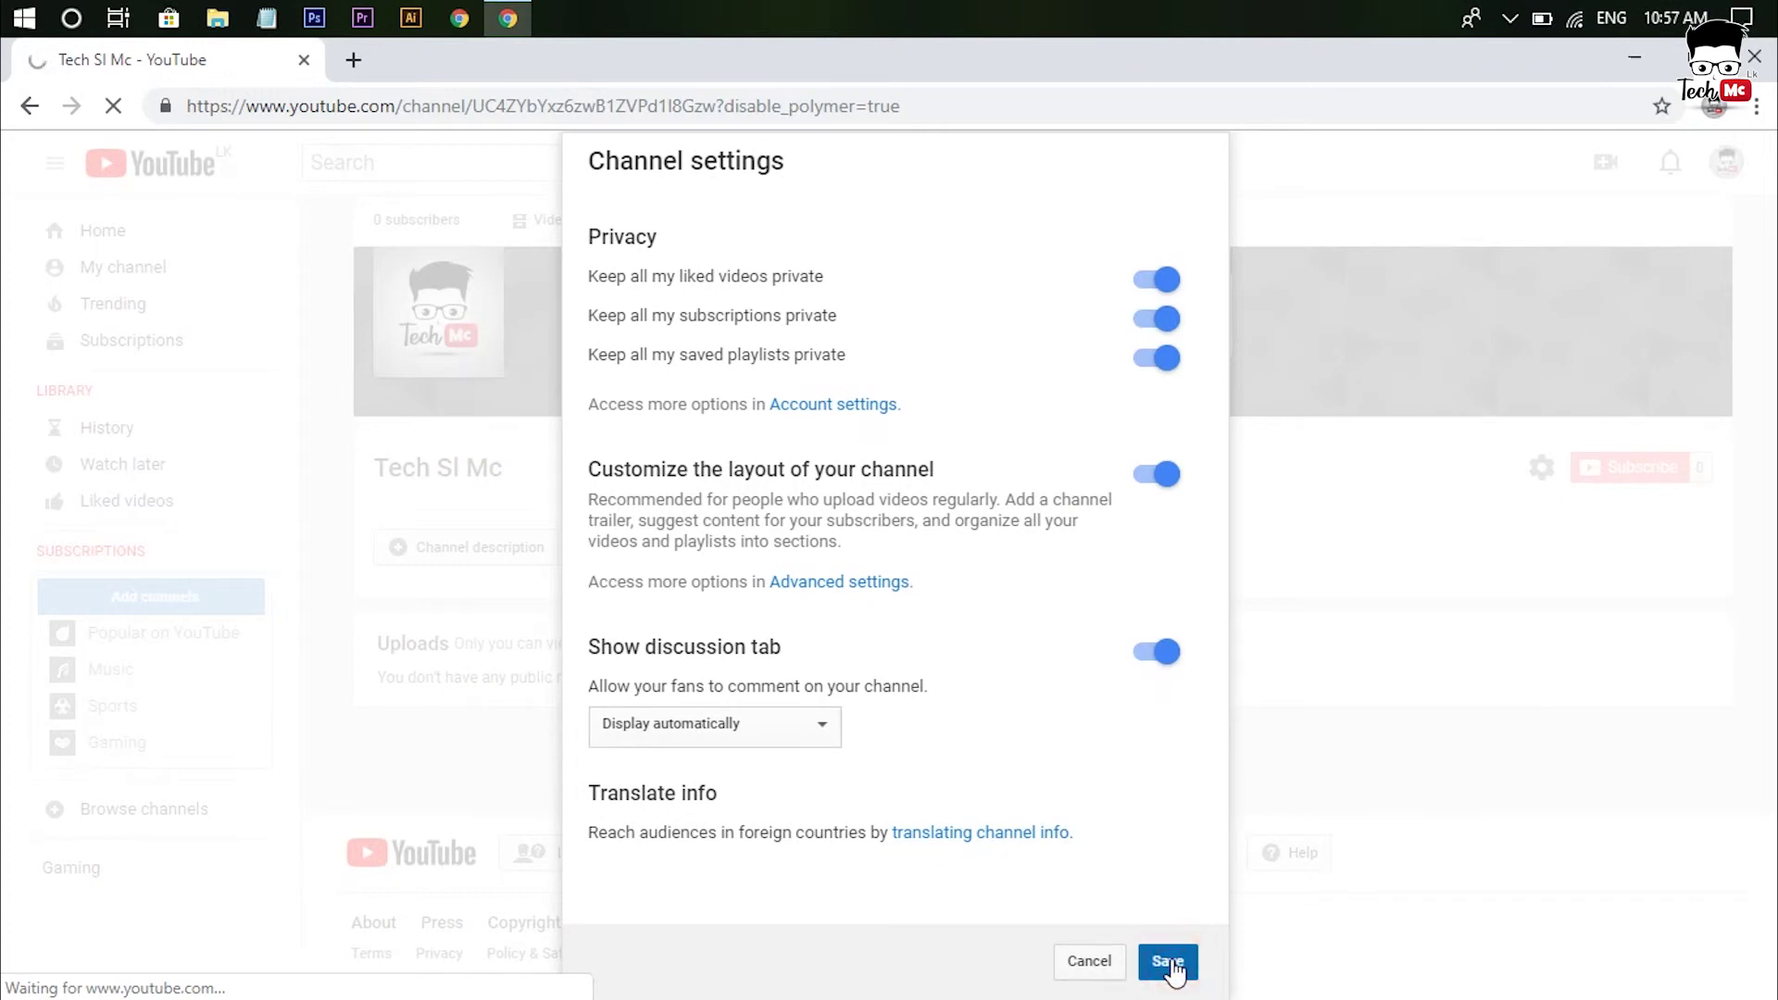